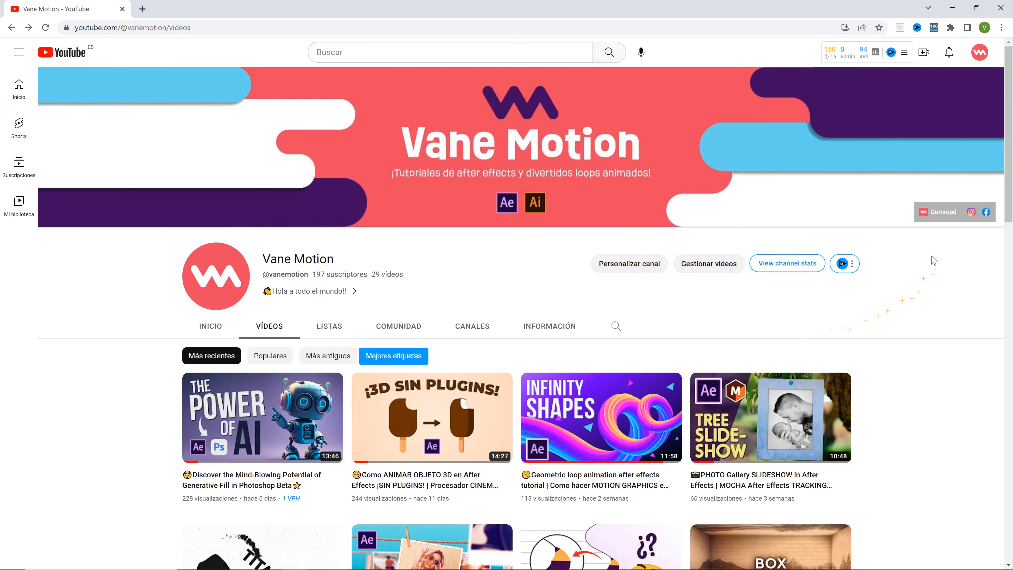
# Open the channel's Gumroad store and go to the "Archivos Para Tutorial" product page
pyautogui.click(946, 214)
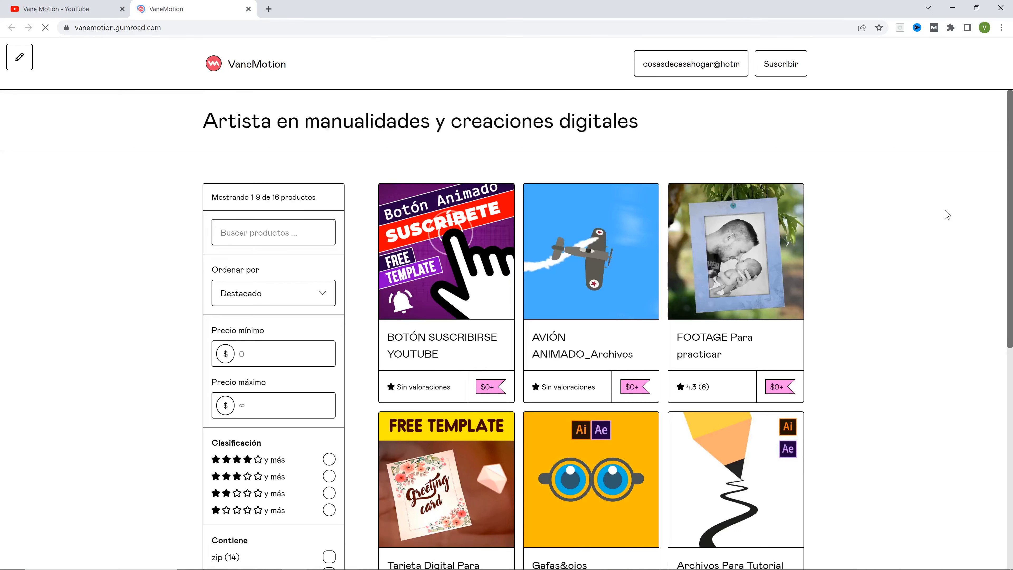
pyautogui.scroll(-5, 875, 345)
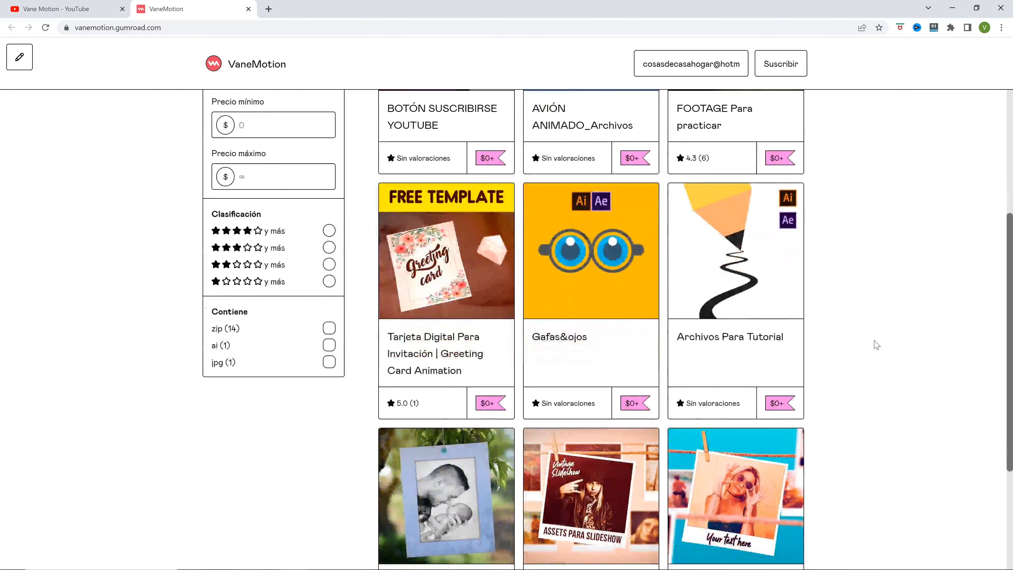
pyautogui.click(724, 281)
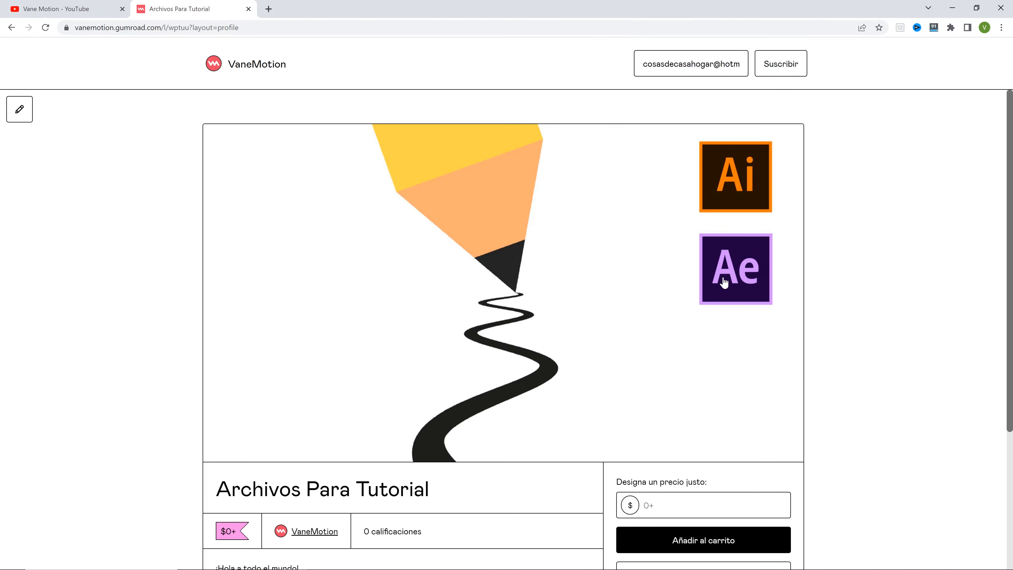
# Set the price of "Archivos Para Tutorial" to 0 and add the product to the cart
pyautogui.scroll(-5, 724, 280)
pyautogui.click(675, 314)
pyautogui.write('0')
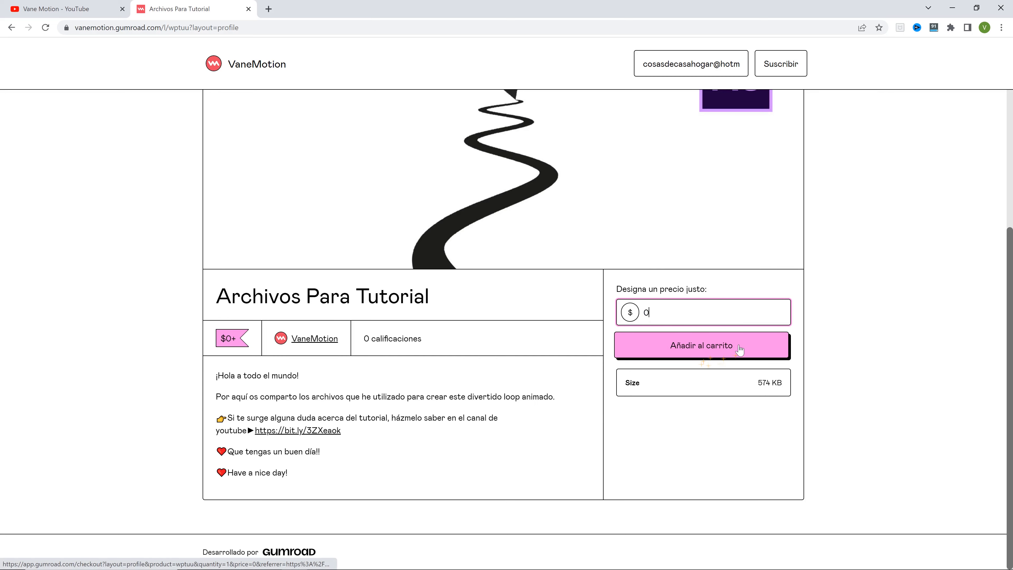
pyautogui.click(710, 352)
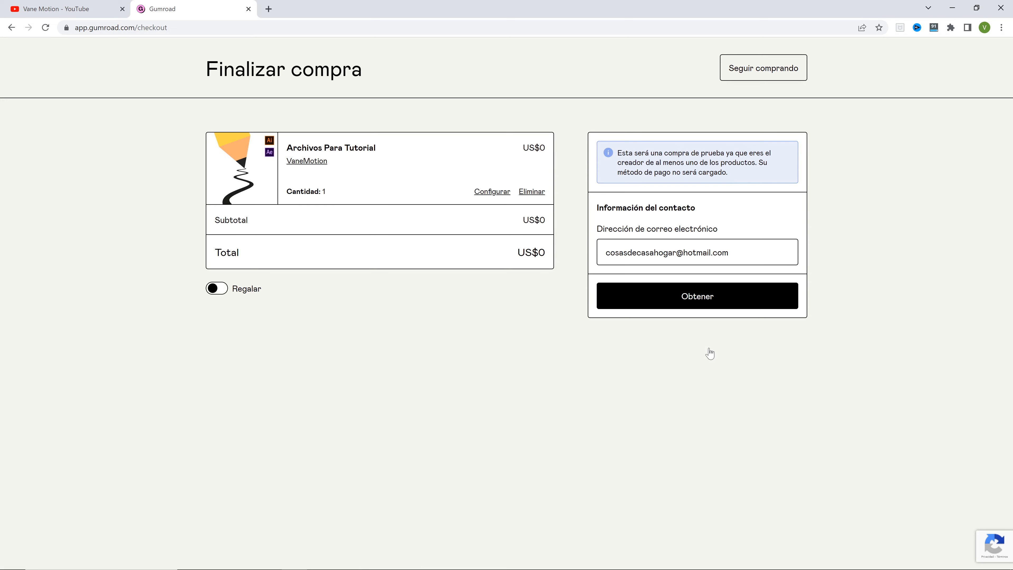
# Complete the free checkout with the filled-in contact e-mail and download the "Assets tutorial" ZIP
pyautogui.moveTo(766, 252); pyautogui.dragTo(587, 263)
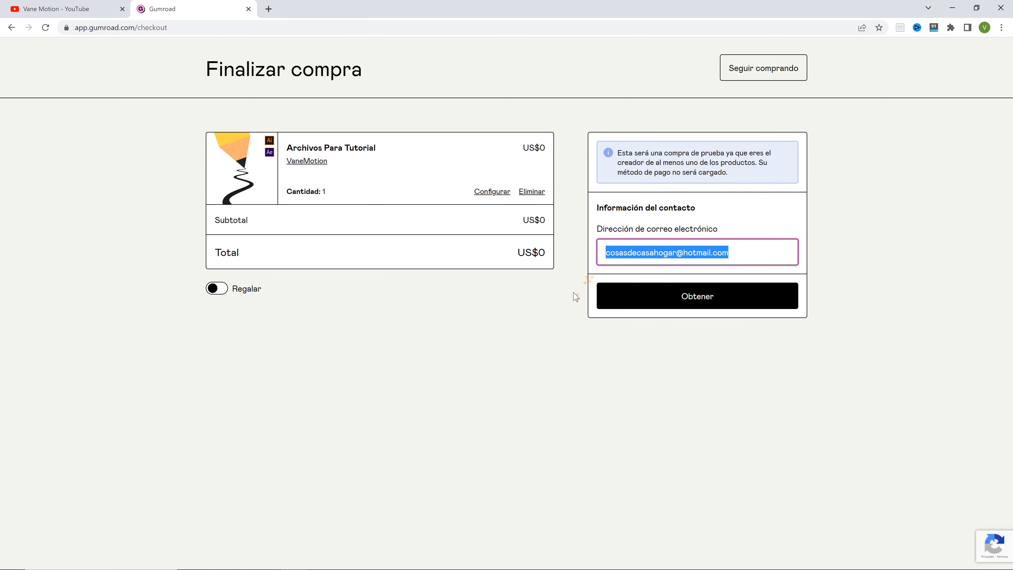
pyautogui.click(711, 303)
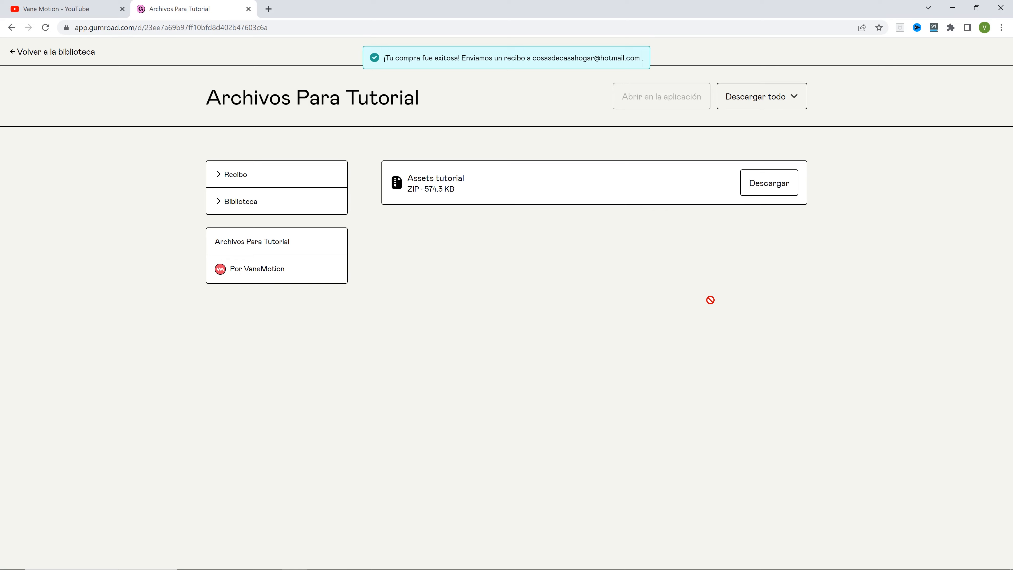
pyautogui.click(773, 186)
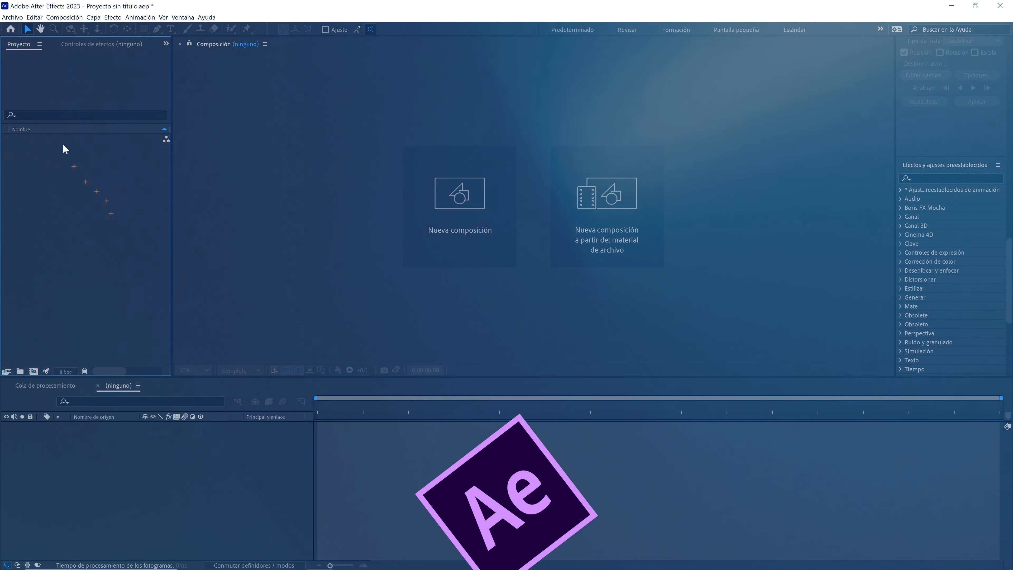
# In After Effects, add a white solid named bg to the animación composition and place it below the trazado.ai layer
pyautogui.click(12, 16)
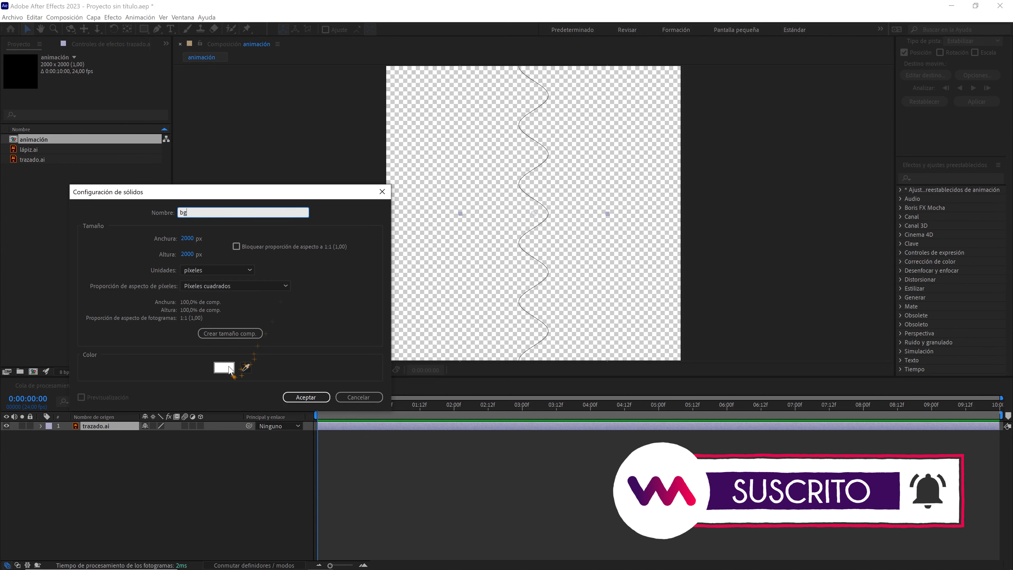
pyautogui.click(224, 367)
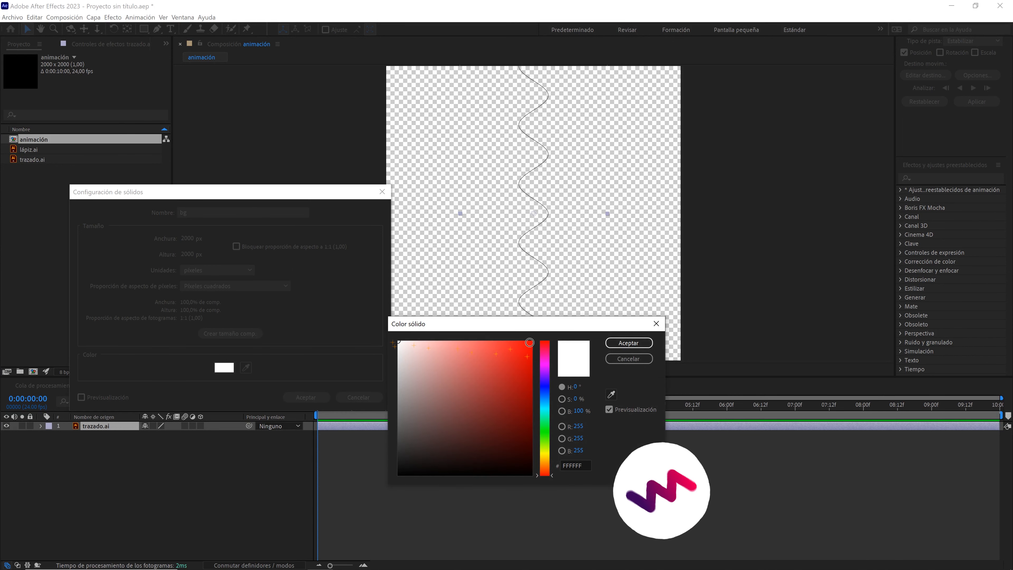
pyautogui.click(628, 343)
pyautogui.click(293, 397)
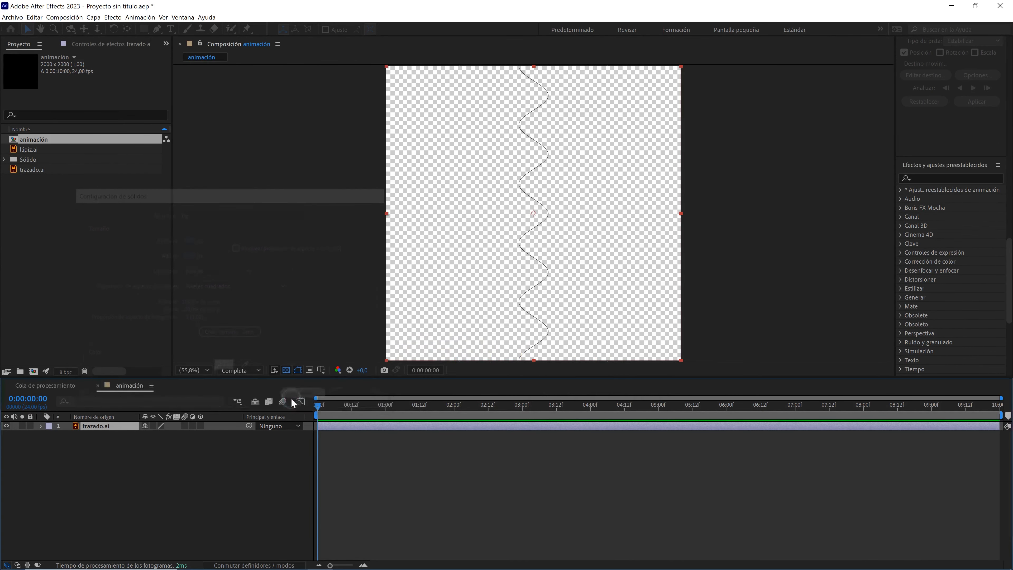
pyautogui.moveTo(126, 430); pyautogui.dragTo(131, 455)
# Create a shape layer from the trazado.ai vector layer and delete the original trazado.ai layer
pyautogui.click(122, 425)
pyautogui.rightClick(122, 426)
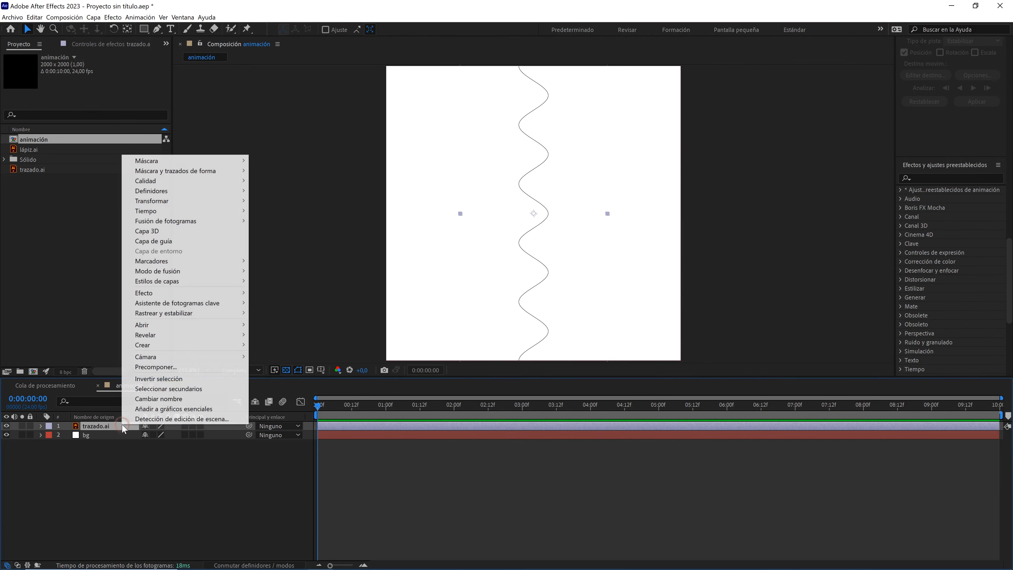
pyautogui.moveTo(210, 343)
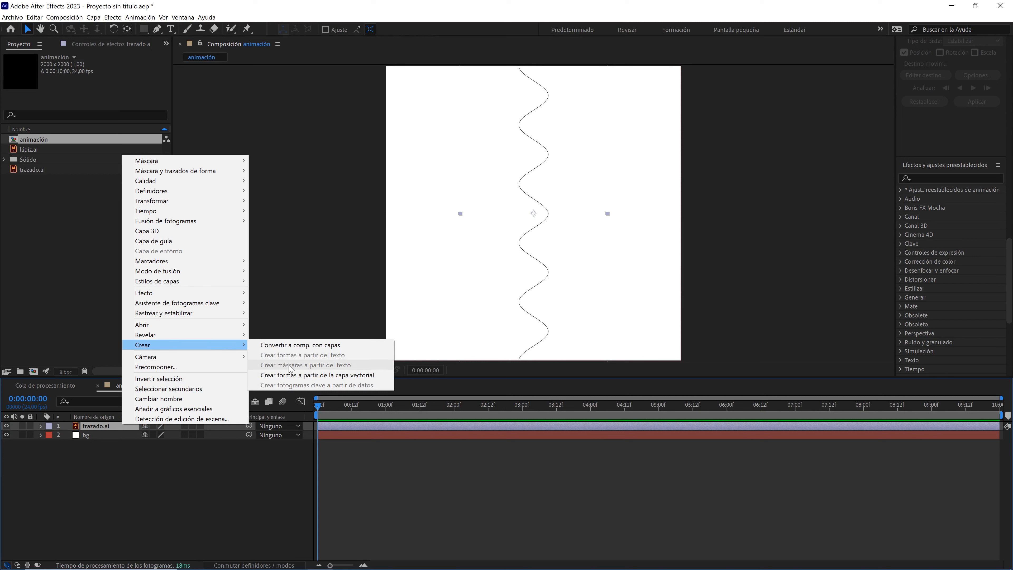
pyautogui.click(288, 377)
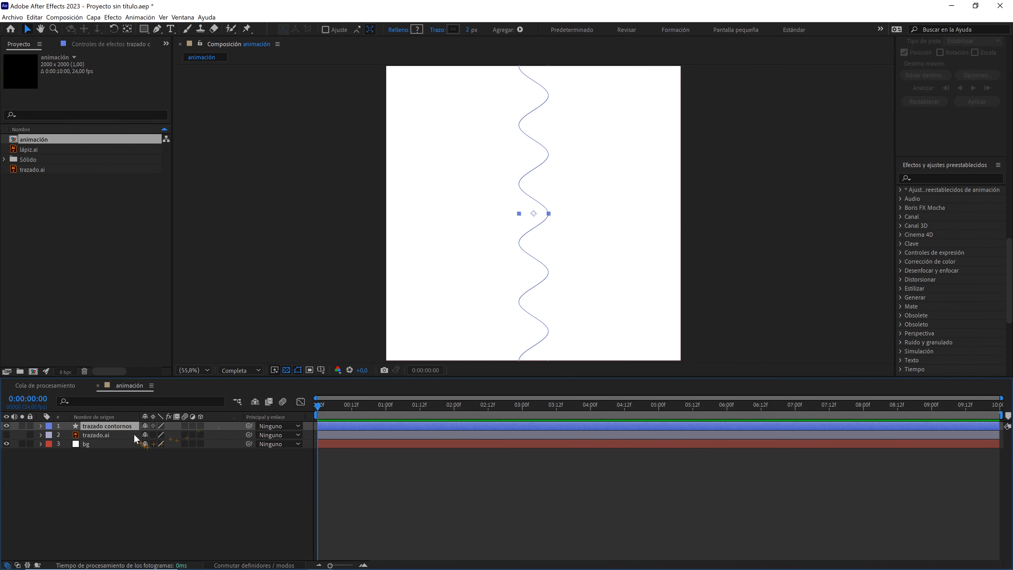
pyautogui.click(127, 435)
pyautogui.press('Delete')
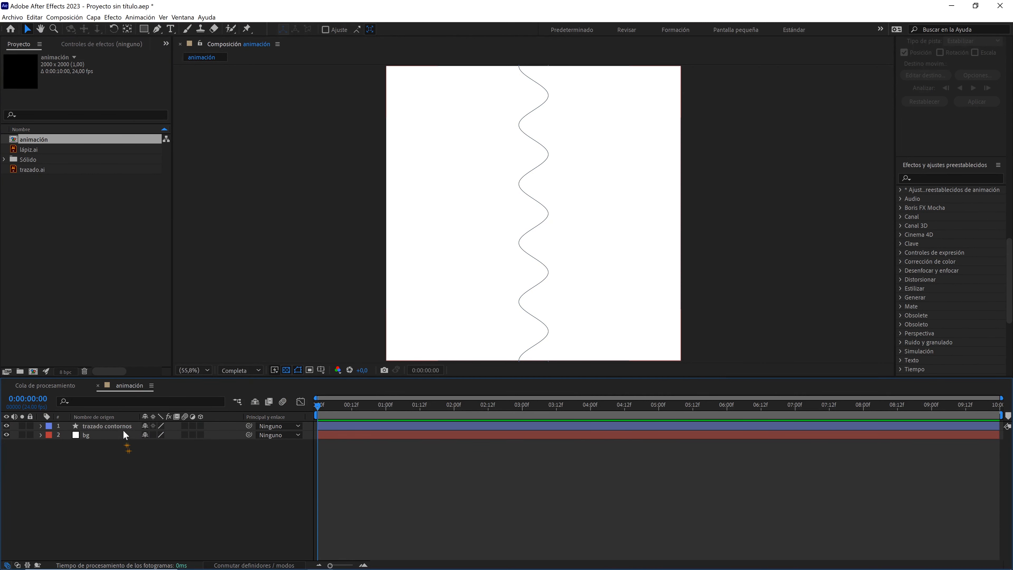
# Set the stroke width of the trazado contornos layer to 10 px
pyautogui.click(122, 427)
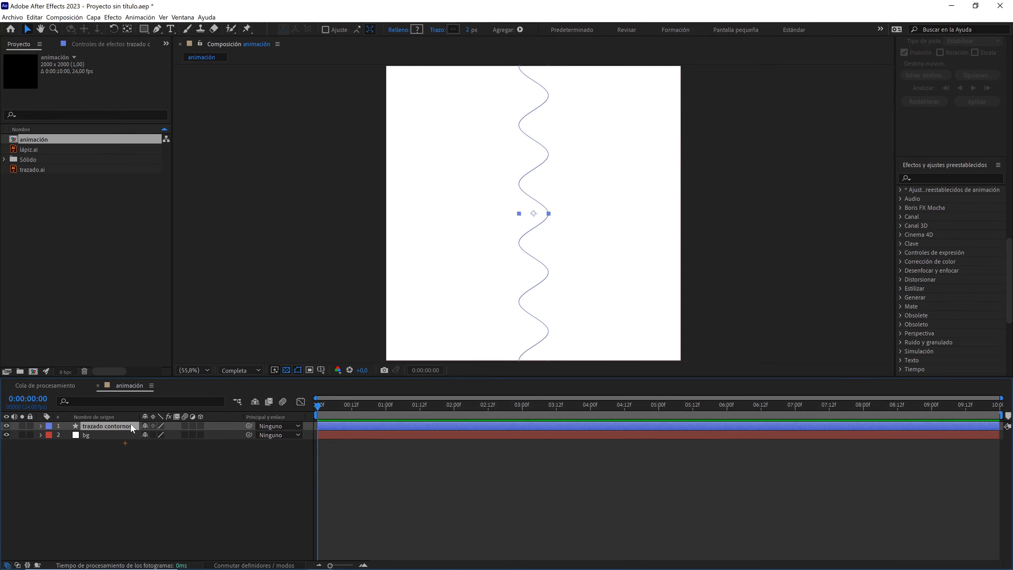
pyautogui.click(468, 30)
pyautogui.write('10')
pyautogui.press('Return')
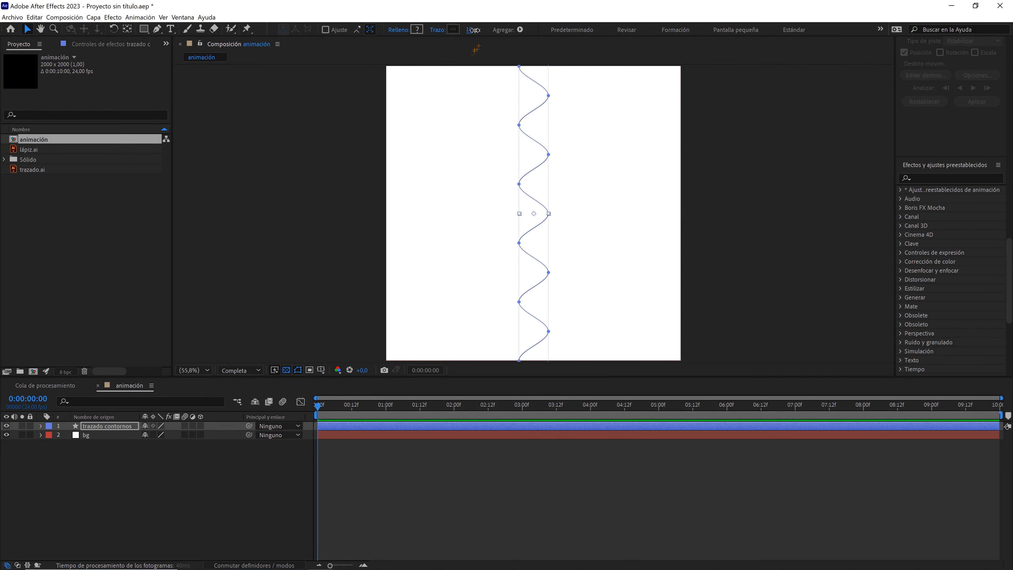
pyautogui.click(470, 31)
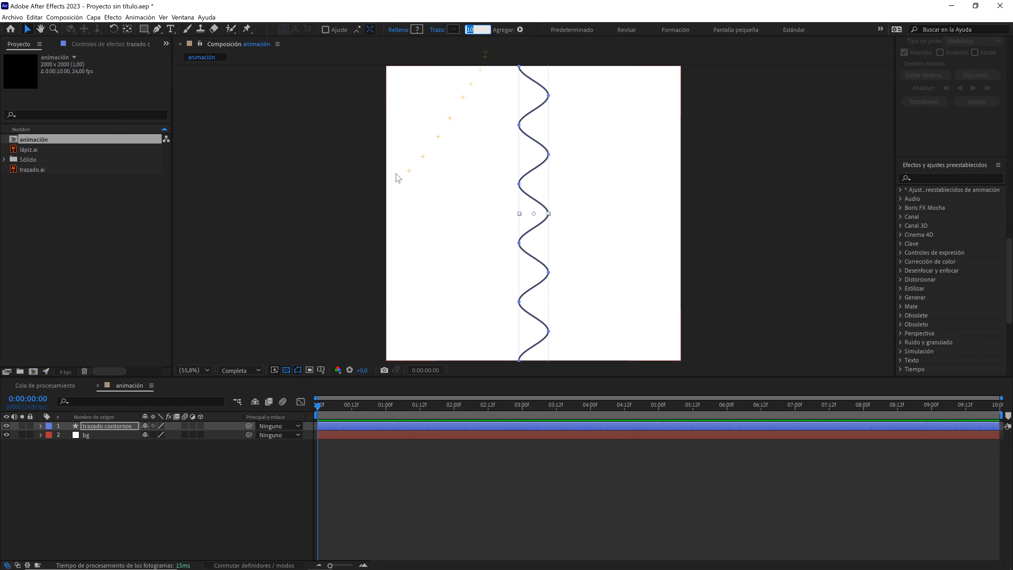
pyautogui.click(115, 425)
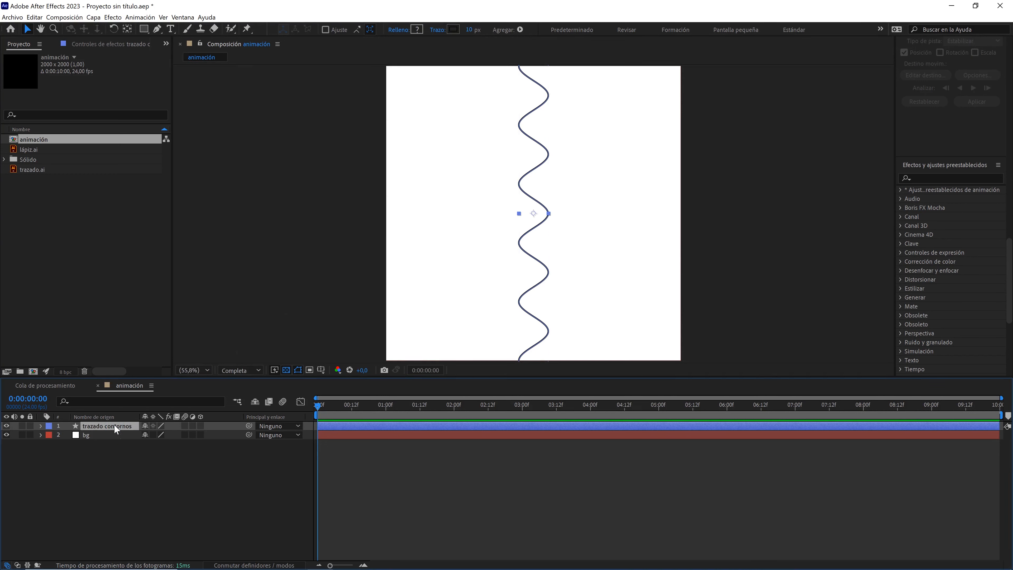
# Display the title/action safe margins and the rulers in the composition view
pyautogui.click(321, 370)
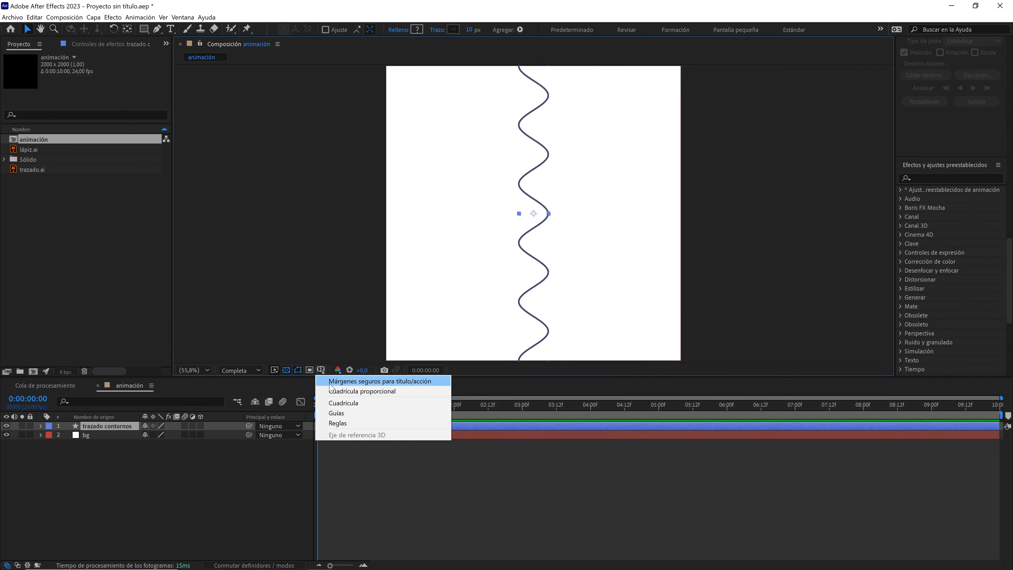
pyautogui.click(330, 382)
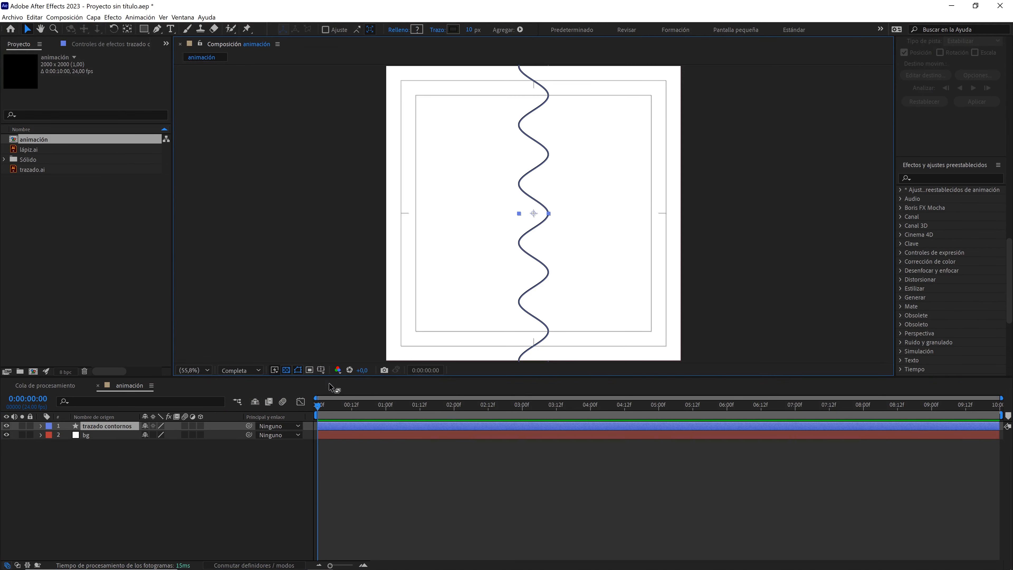
pyautogui.click(320, 369)
pyautogui.click(338, 422)
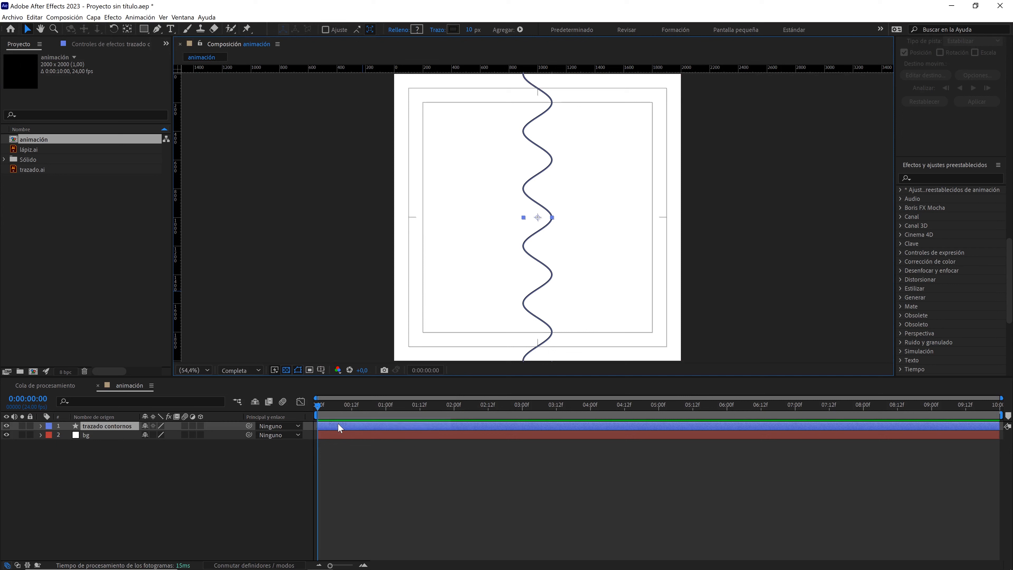
# Place a horizontal guide through the centre of the composition, at the wavy path's middle anchor point
pyautogui.scroll(2, 576, 229)
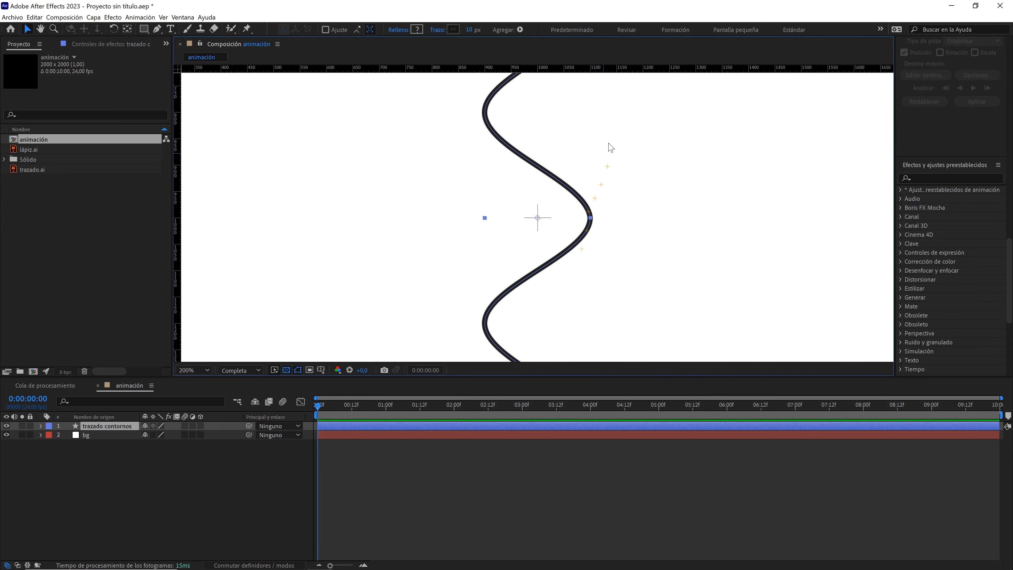
pyautogui.moveTo(645, 68); pyautogui.dragTo(591, 217)
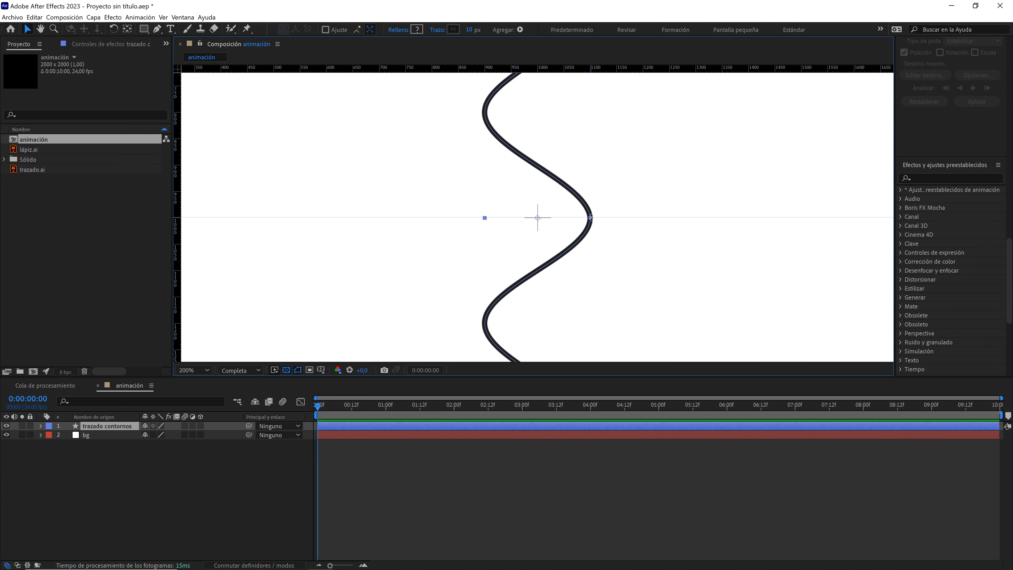
pyautogui.press(',')
pyautogui.press(',')
pyautogui.press(',')
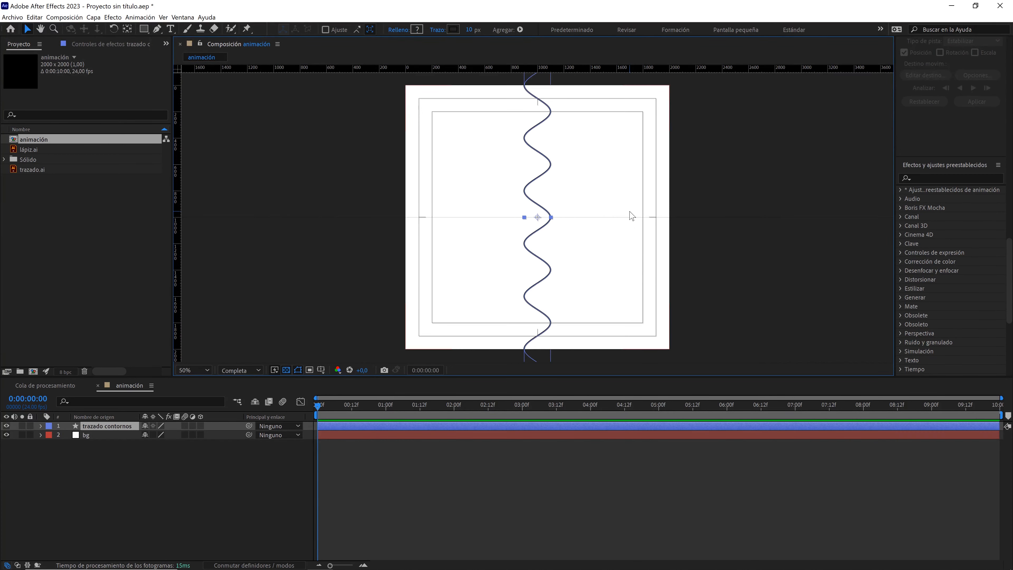
# Reveal the Position of the trazado contornos layer and set its Y value to 600
pyautogui.click(132, 427)
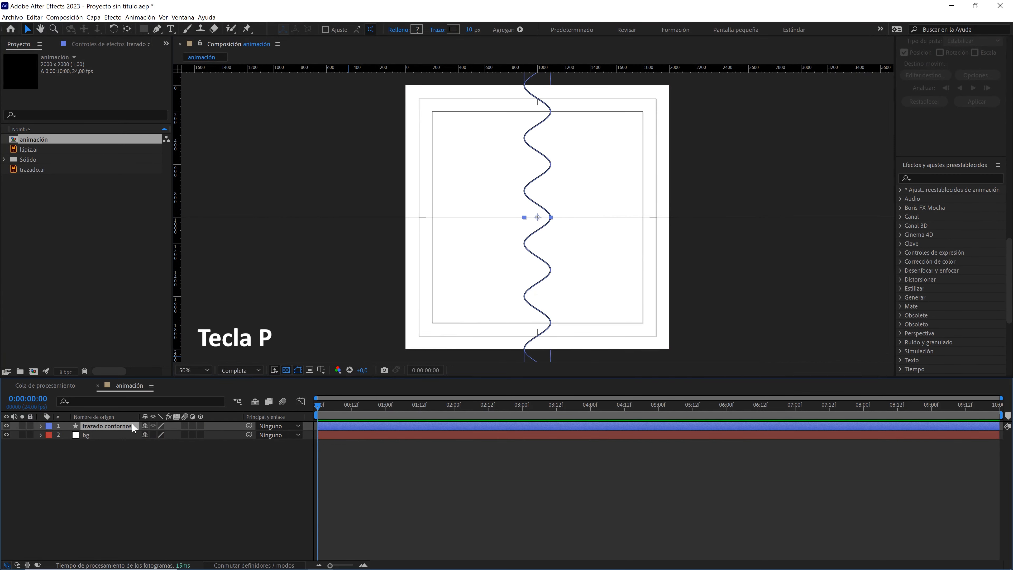
pyautogui.press('p')
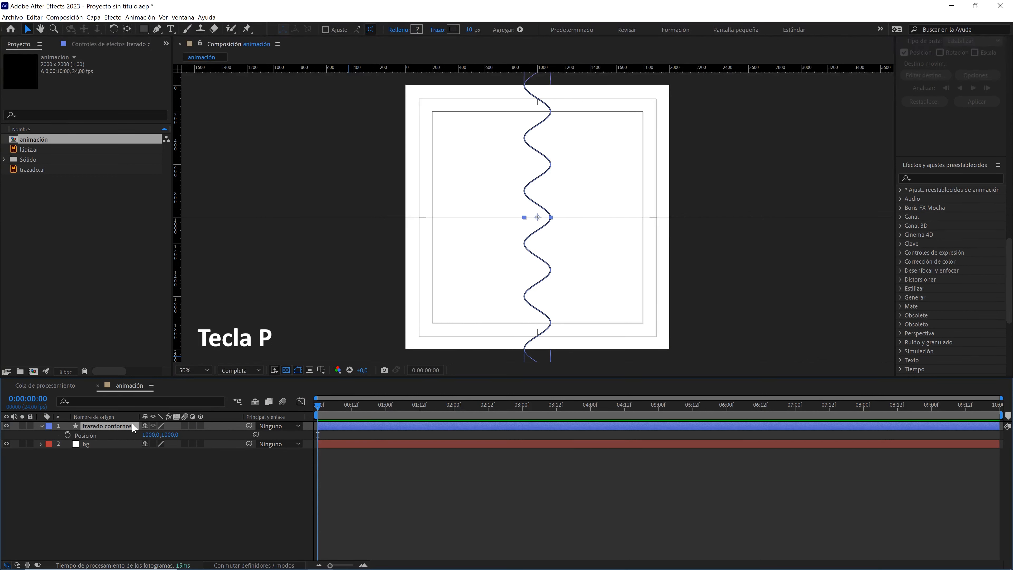
pyautogui.moveTo(166, 434)
pyautogui.mouseDown()
pyautogui.moveTo(126, 444)
pyautogui.moveTo(145, 441)
pyautogui.mouseUp()
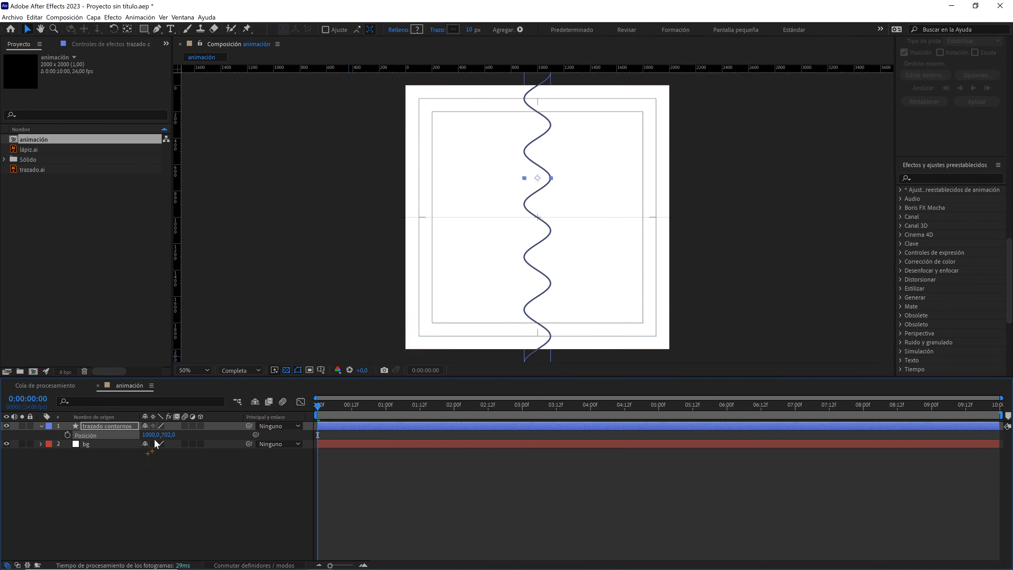
pyautogui.click(167, 435)
pyautogui.write('600')
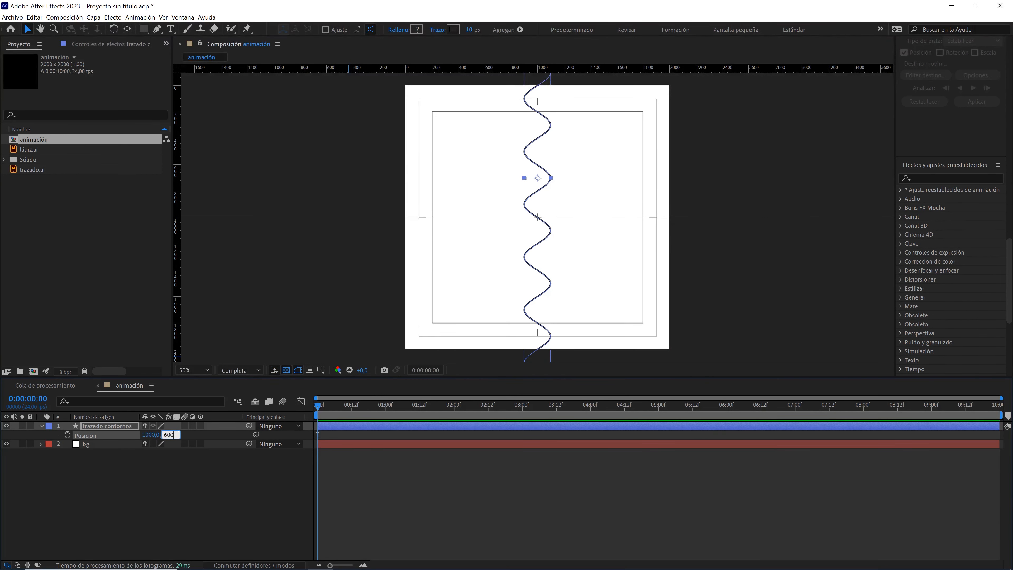
pyautogui.press('Return')
pyautogui.click(172, 465)
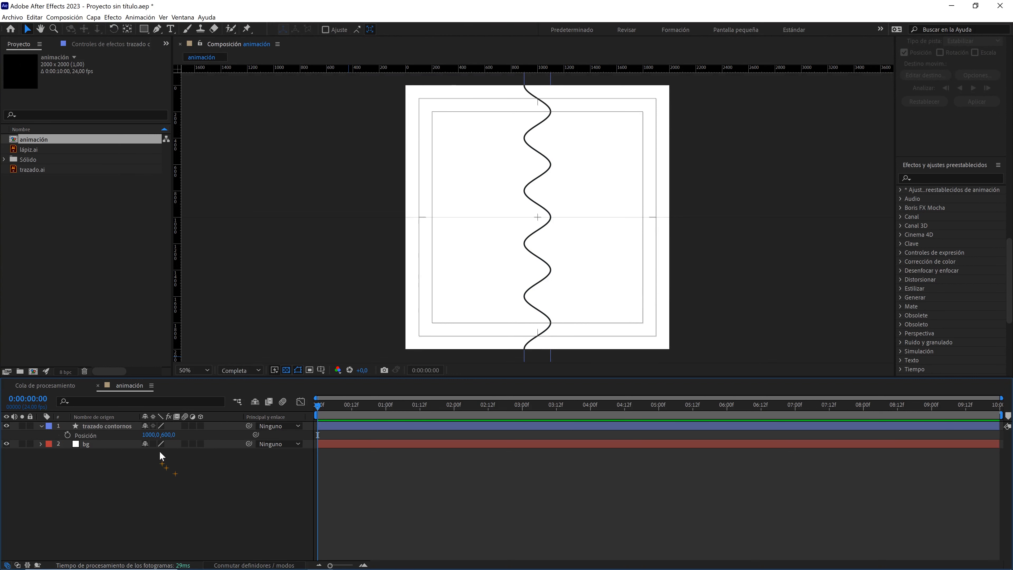
# Keyframe the trazado contornos layer's Position at 0:00:00:00, and set its Y value to 1400 at 0:00:02:00
pyautogui.click(129, 425)
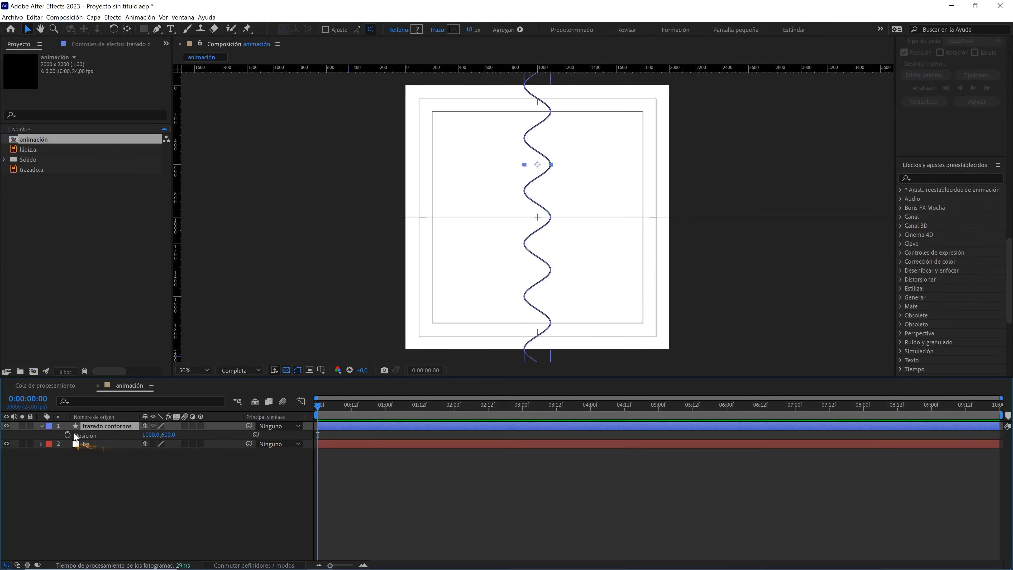
pyautogui.click(68, 434)
pyautogui.moveTo(319, 407); pyautogui.dragTo(457, 423)
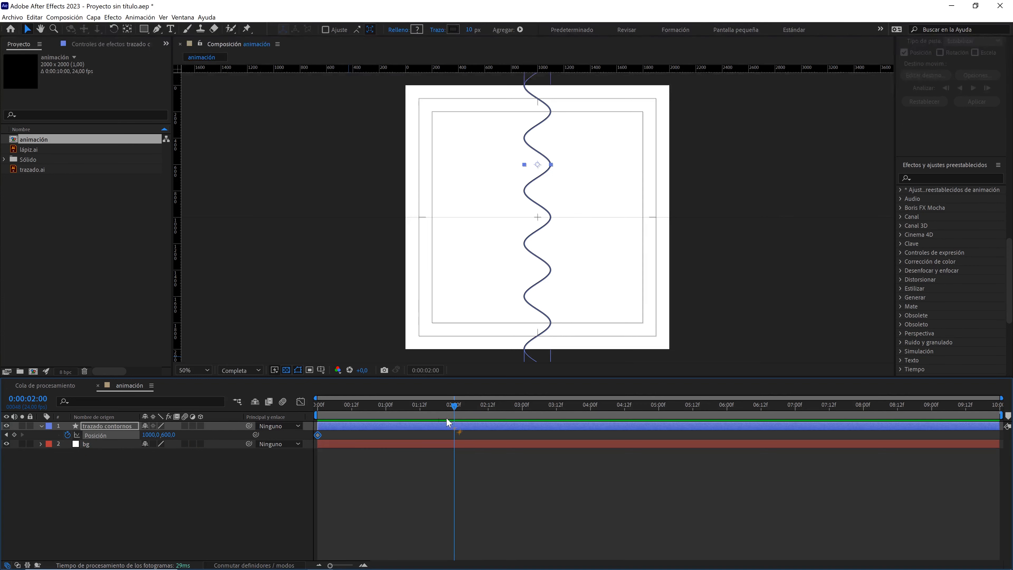
pyautogui.moveTo(167, 435); pyautogui.dragTo(319, 423)
pyautogui.moveTo(178, 437); pyautogui.dragTo(429, 413)
pyautogui.click(176, 437)
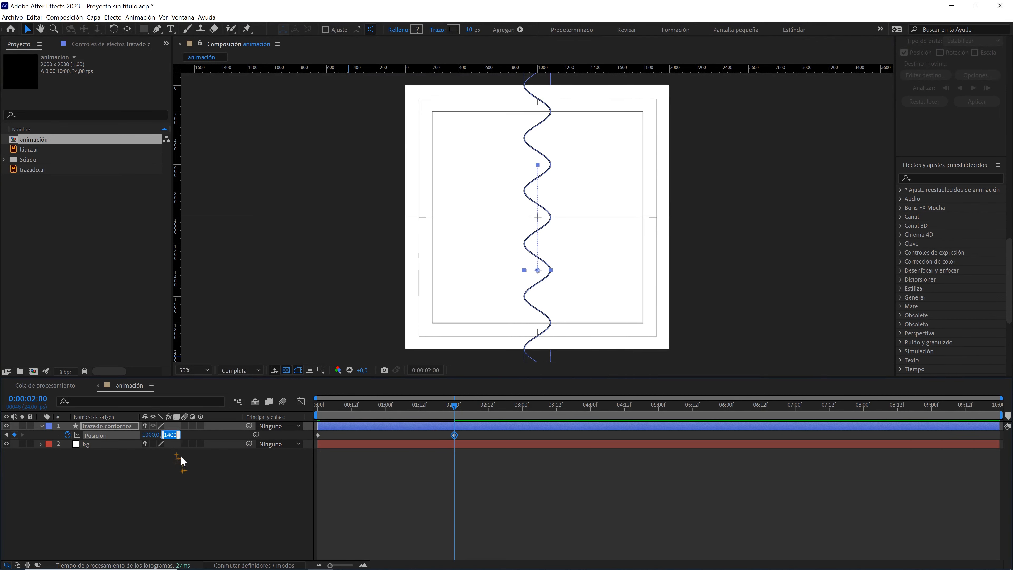
pyautogui.click(181, 456)
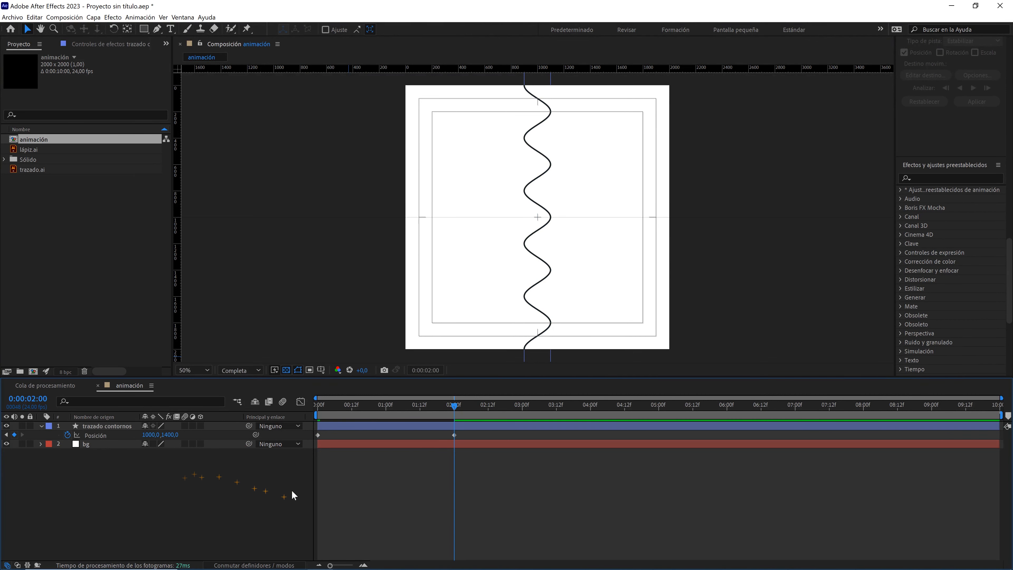
# End the composition's work area at 0:00:01:23 and preview the line's looping movement from the start
pyautogui.moveTo(335, 565); pyautogui.dragTo(353, 565)
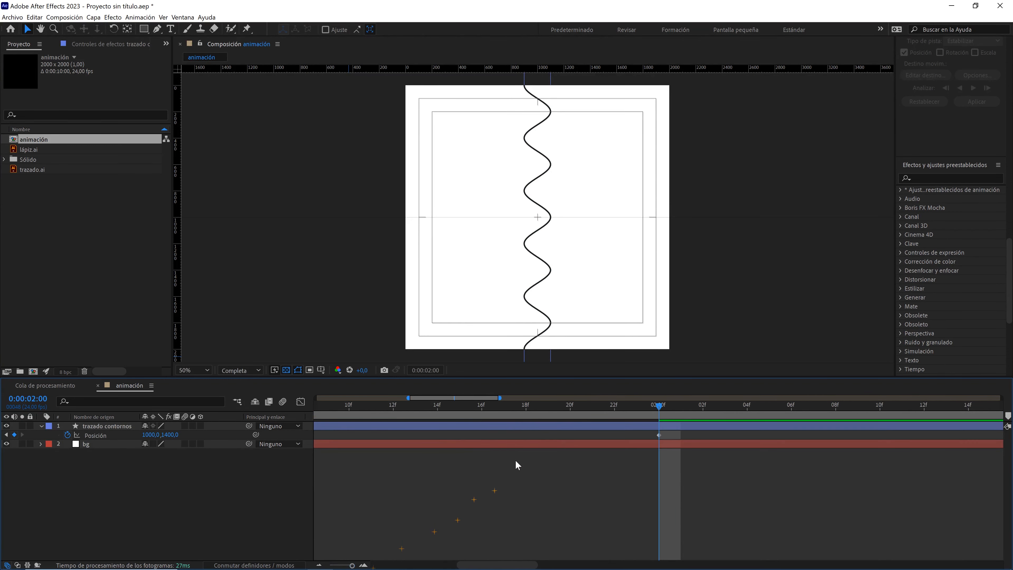
pyautogui.click(646, 406)
pyautogui.press('n')
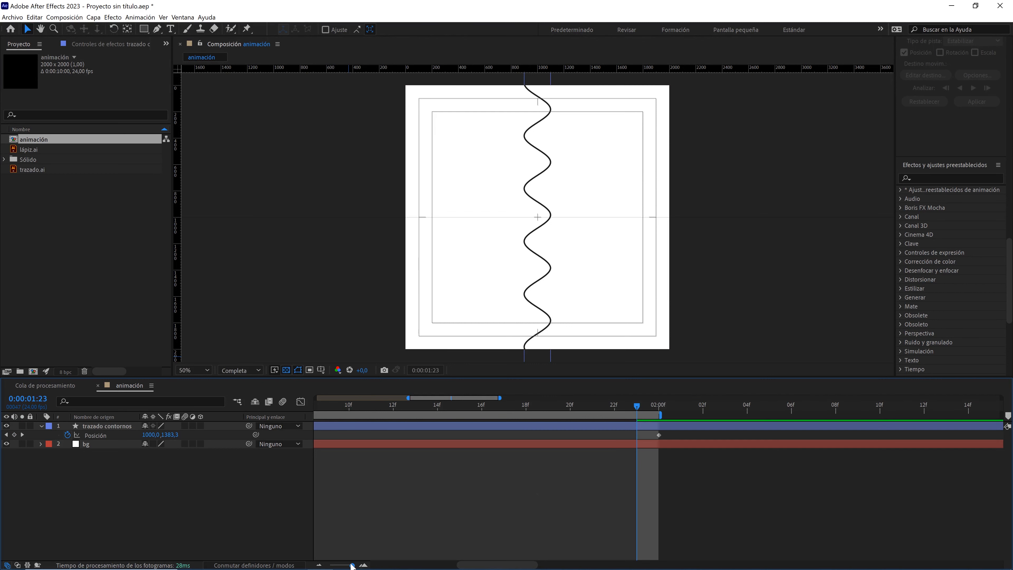
pyautogui.moveTo(352, 566); pyautogui.dragTo(335, 567)
pyautogui.moveTo(391, 408); pyautogui.dragTo(314, 412)
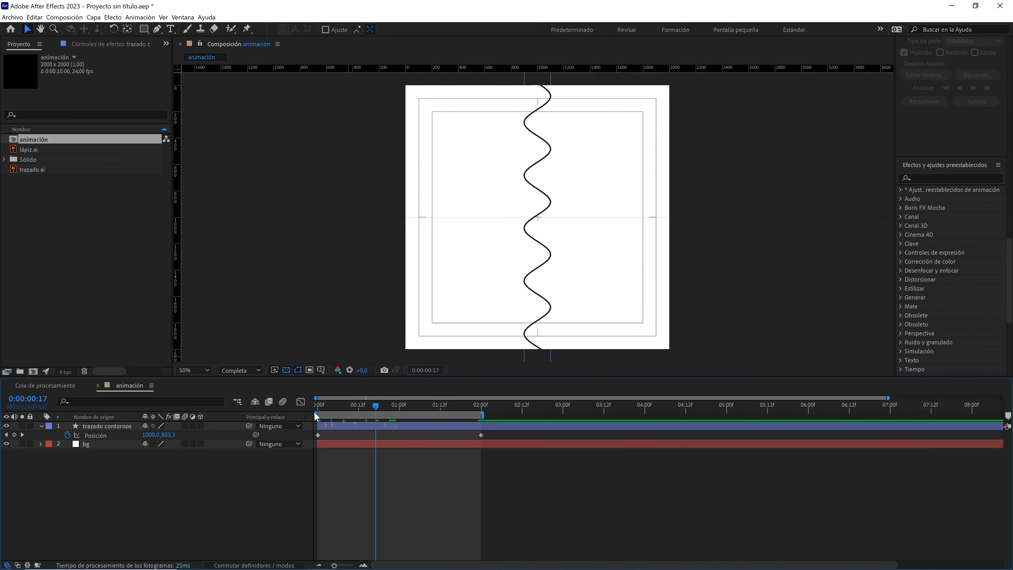
pyautogui.press('space')
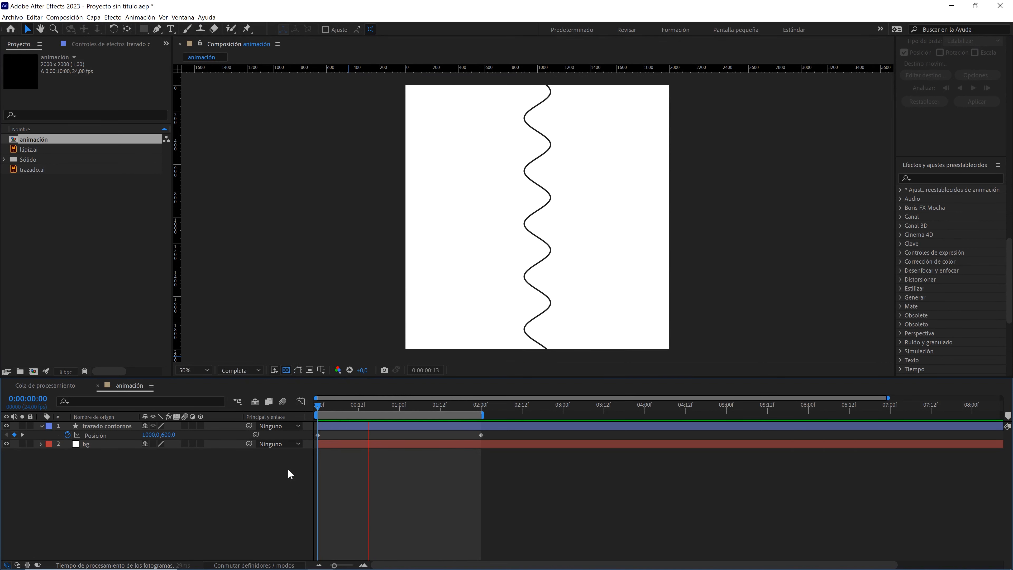
pyautogui.press('space')
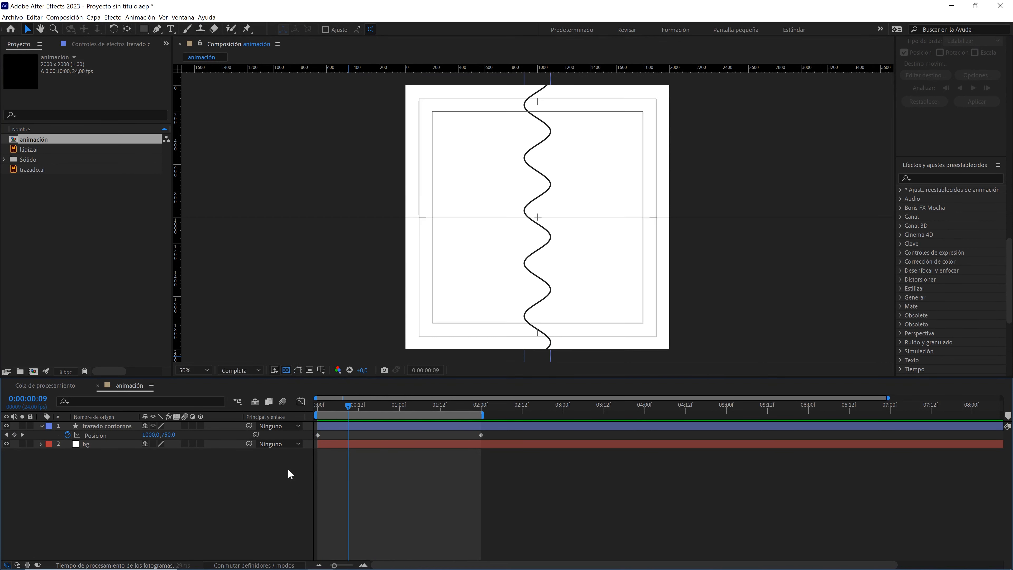
# Expand the trazado contornos layer and add a Trim Paths (Recortar trazados) operation to its contents
pyautogui.click(104, 425)
pyautogui.click(40, 425)
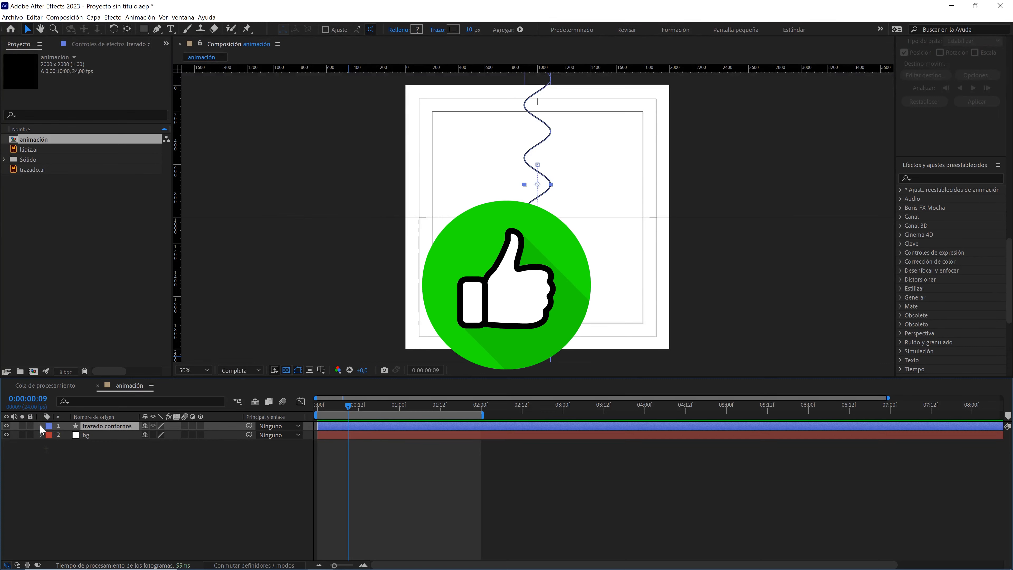
pyautogui.click(40, 425)
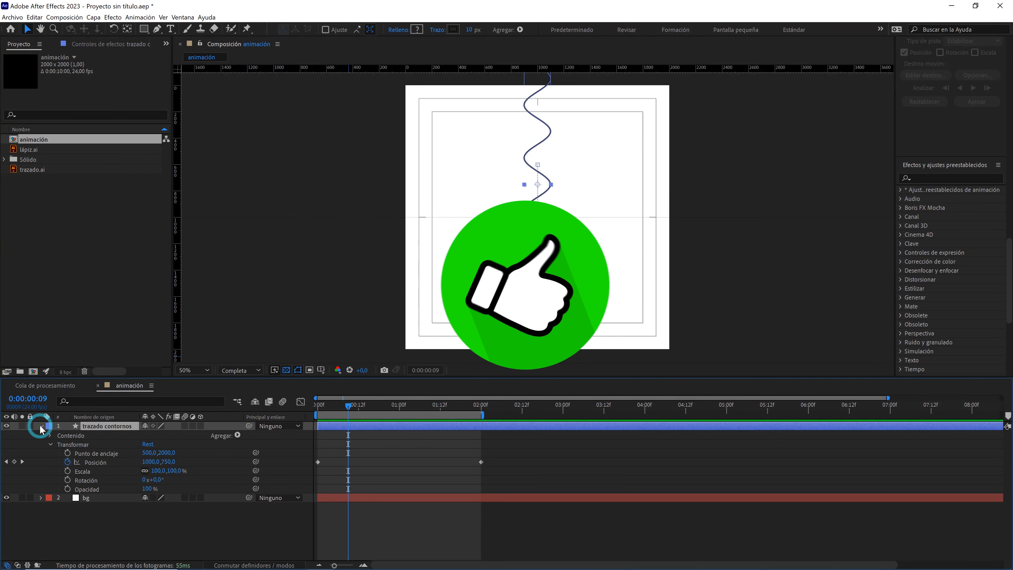
pyautogui.click(237, 435)
pyautogui.click(199, 366)
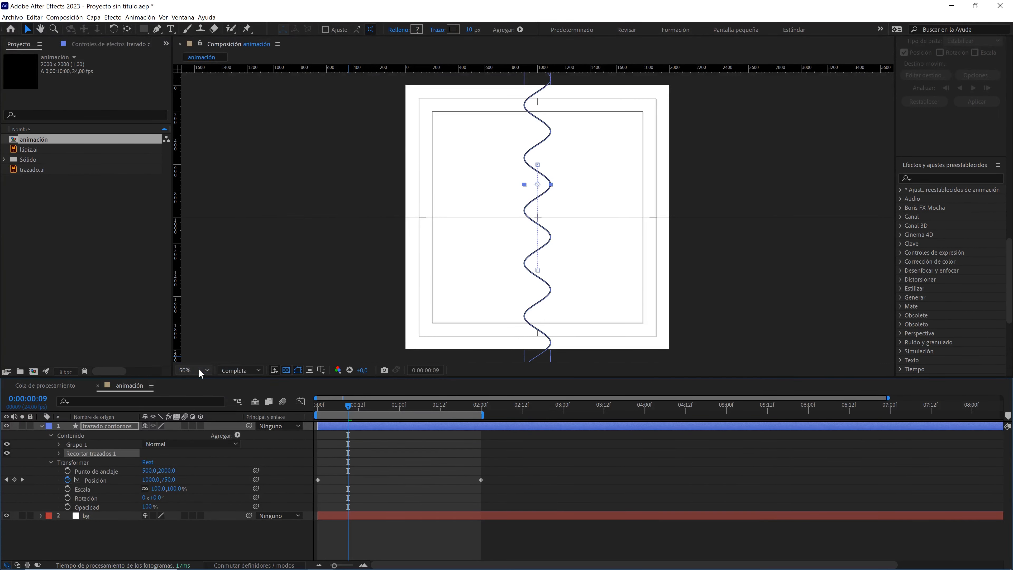
# Set the trimmed path's Fin to 40% at 0:00:00:00, so the line ends at the centre guide, and keyframe it
pyautogui.moveTo(337, 412); pyautogui.dragTo(310, 428)
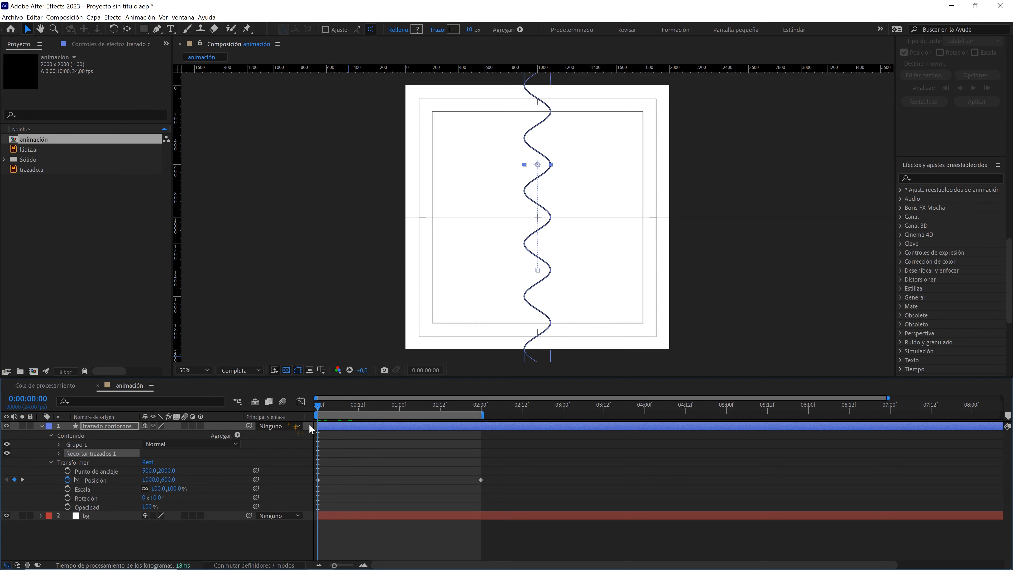
pyautogui.click(337, 437)
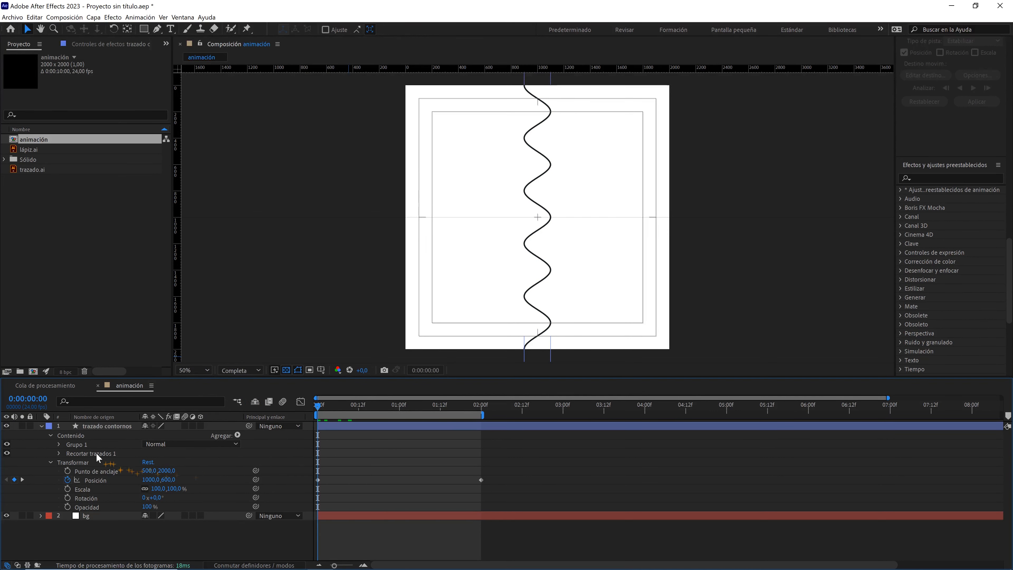
pyautogui.click(59, 454)
pyautogui.moveTo(147, 471); pyautogui.dragTo(119, 472)
pyautogui.scroll(2, 566, 268)
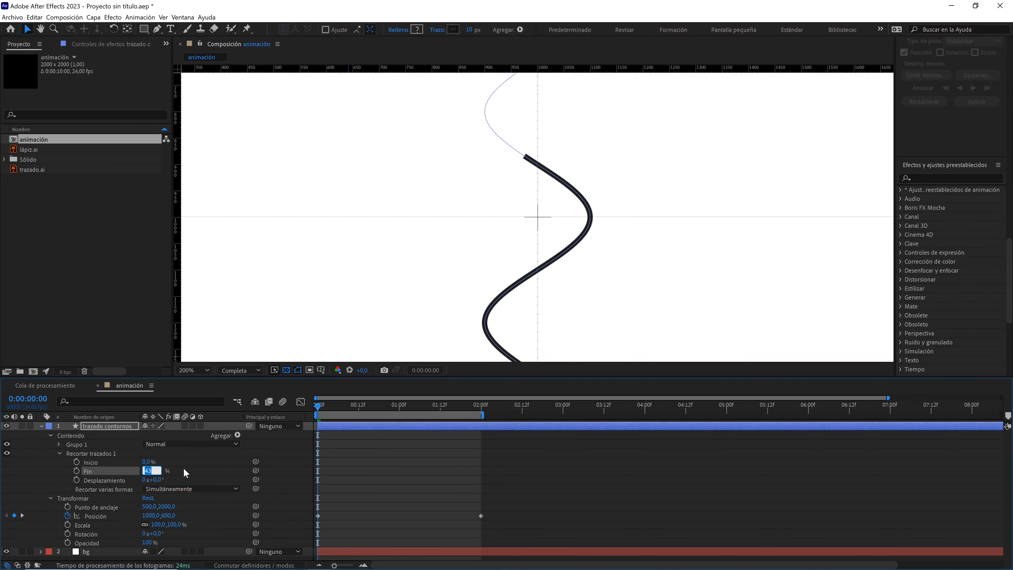
pyautogui.press('Down')
pyautogui.press('Down')
pyautogui.press('Down')
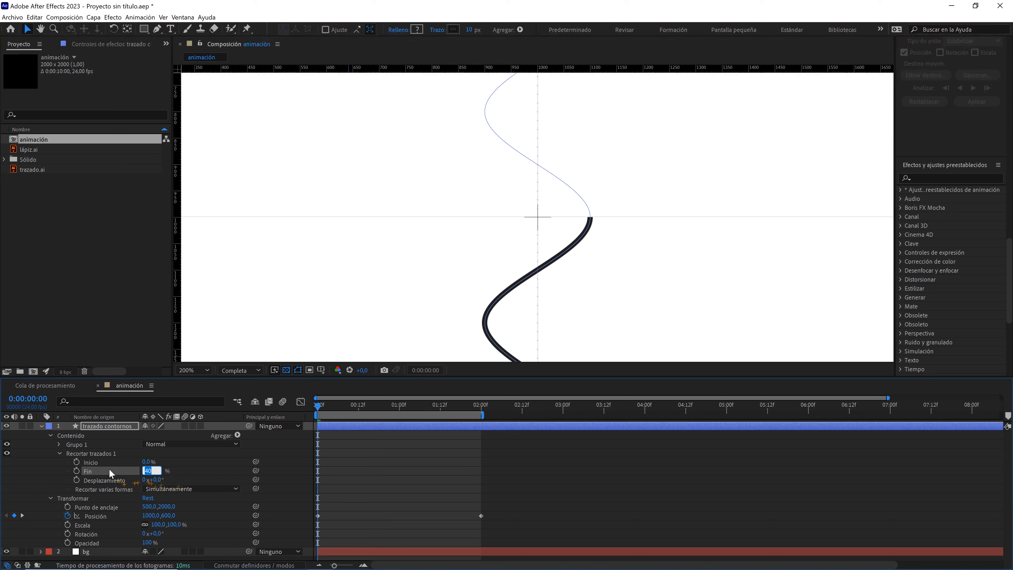
pyautogui.click(75, 471)
# Set Fin of Recortar trazados 1 to 60% at 0:00:02:00, aligning the line's end with the centre guide
pyautogui.moveTo(339, 408); pyautogui.dragTo(483, 408)
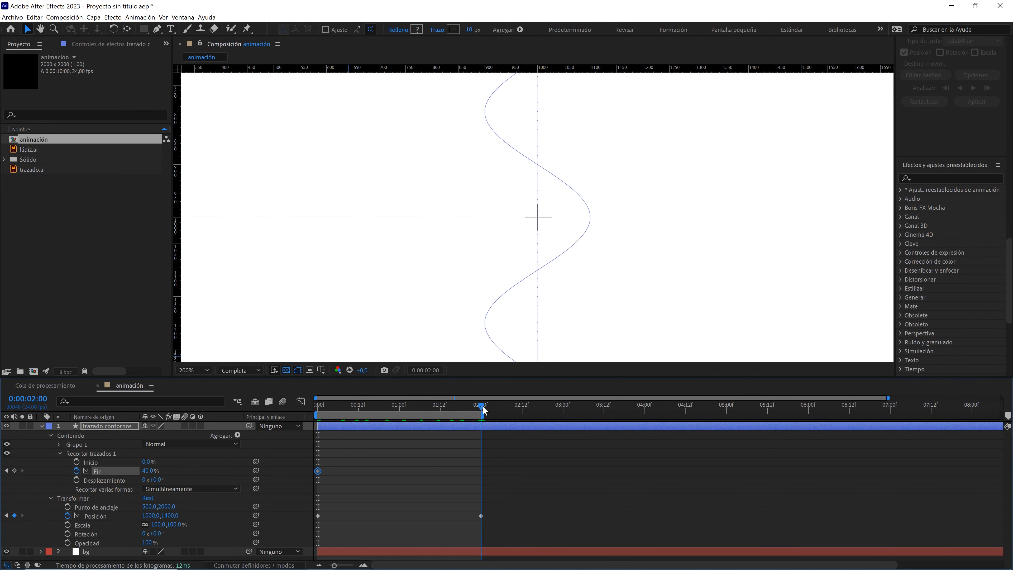
pyautogui.scroll(-4, 547, 282)
pyautogui.scroll(2, 546, 276)
pyautogui.moveTo(147, 471); pyautogui.dragTo(152, 472)
pyautogui.click(149, 471)
pyautogui.press('Up')
pyautogui.press('Up')
pyautogui.press('Up')
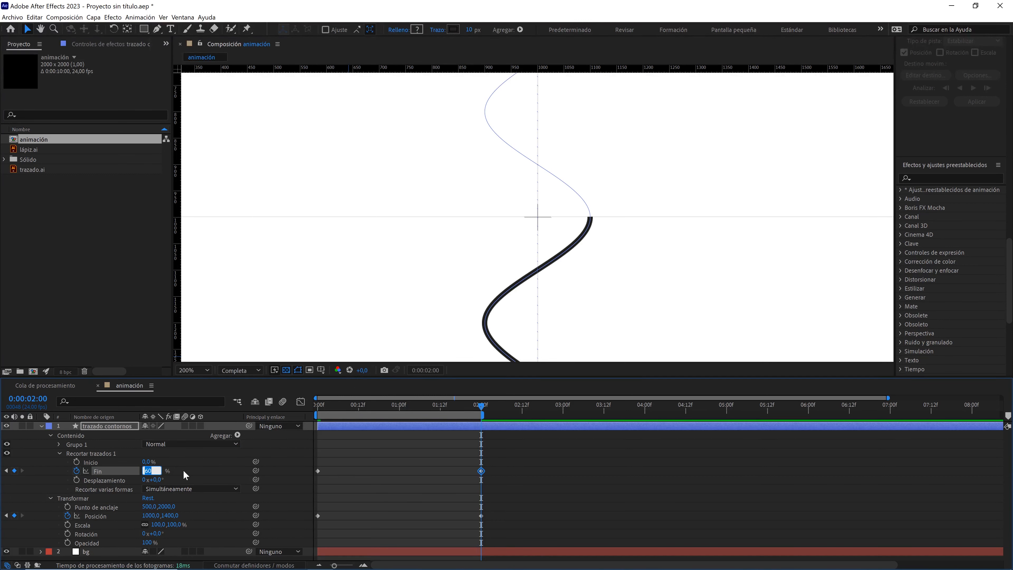
pyautogui.click(199, 467)
# Fit the whole composition in the viewer and preview the trimmed line's animation from the start
pyautogui.click(199, 373)
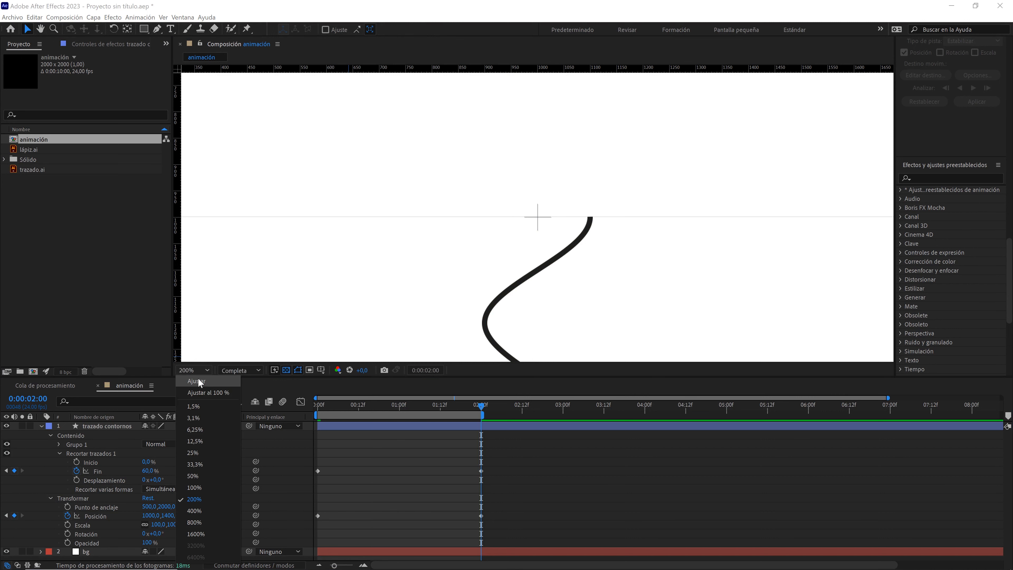
pyautogui.click(200, 382)
pyautogui.press('space')
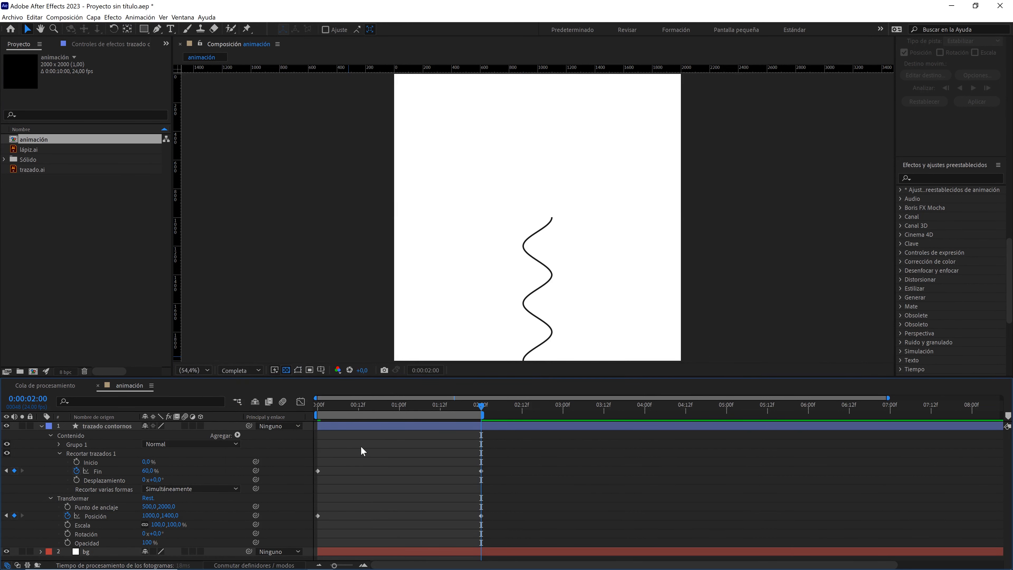
pyautogui.press('space')
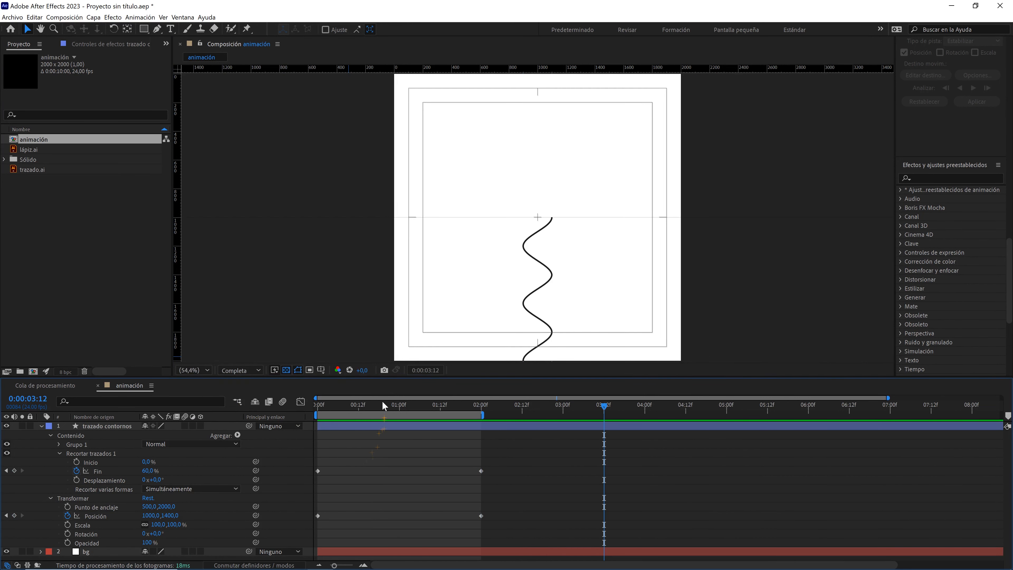
pyautogui.moveTo(379, 403); pyautogui.dragTo(307, 410)
pyautogui.press('space')
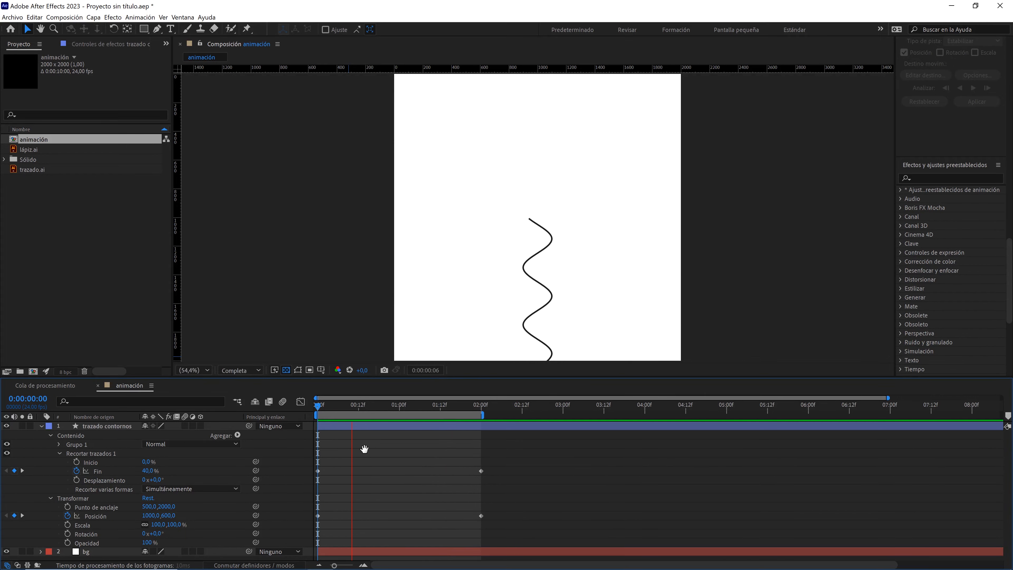
pyautogui.press('space')
# Move Trazado 1 and Trazo 1 out of Grupo 1, directly into the trazado contornos layer's Contenido
pyautogui.click(60, 453)
pyautogui.click(58, 445)
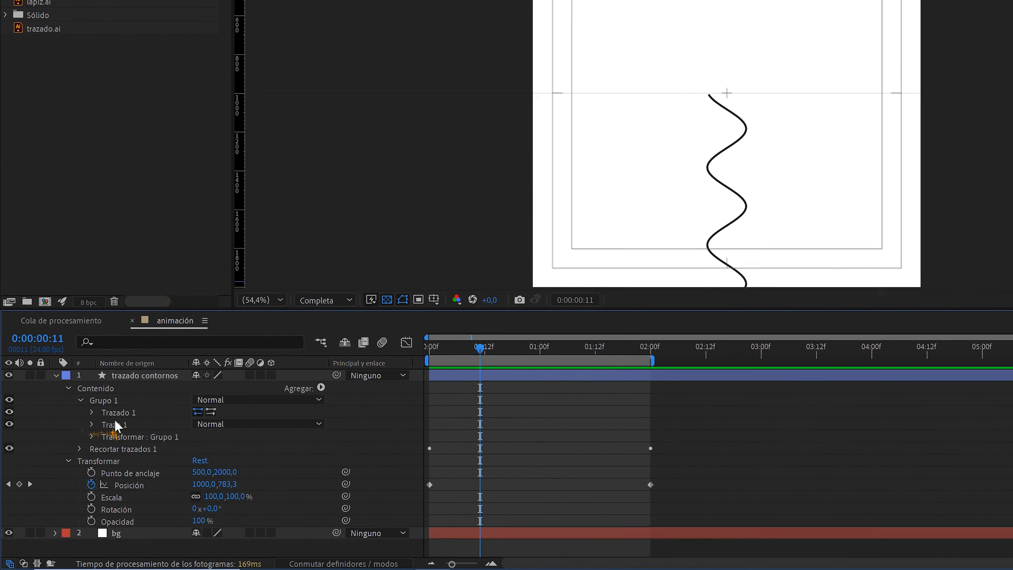
pyautogui.click(115, 422)
pyautogui.keyDown('shift'); pyautogui.click(120, 414); pyautogui.keyUp('shift')
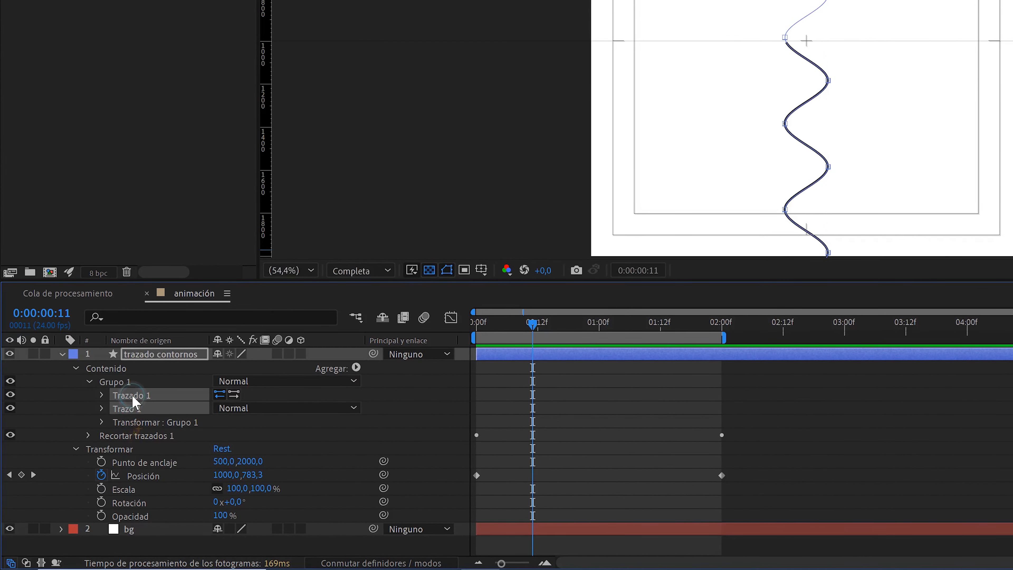
pyautogui.moveTo(133, 397); pyautogui.dragTo(120, 375)
# Run Create Nulls From Paths with Trazar ruta on the Trazado property of Trazado 1
pyautogui.click(90, 382)
pyautogui.click(141, 396)
pyautogui.click(182, 18)
pyautogui.click(223, 351)
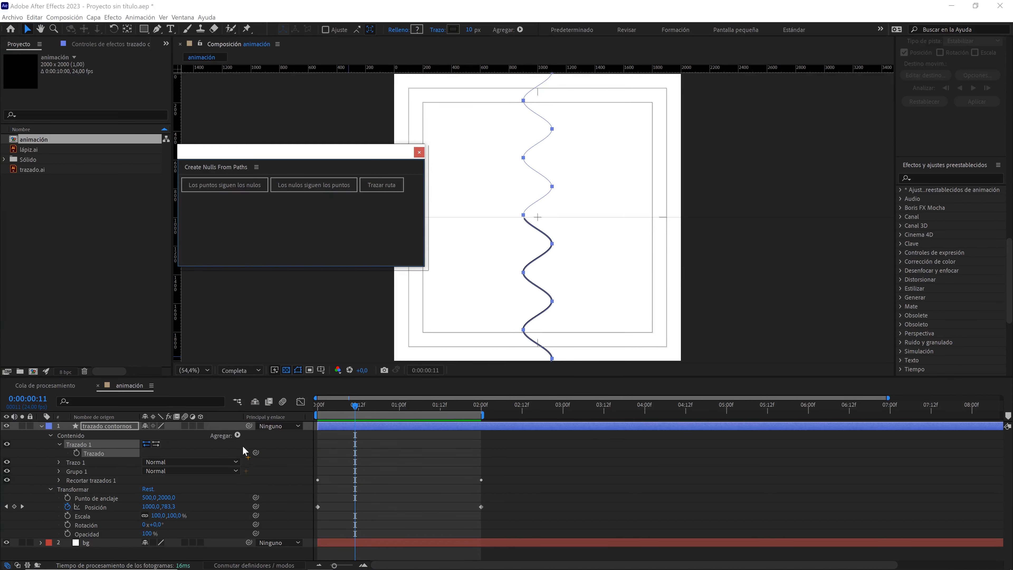
pyautogui.click(379, 185)
pyautogui.click(418, 152)
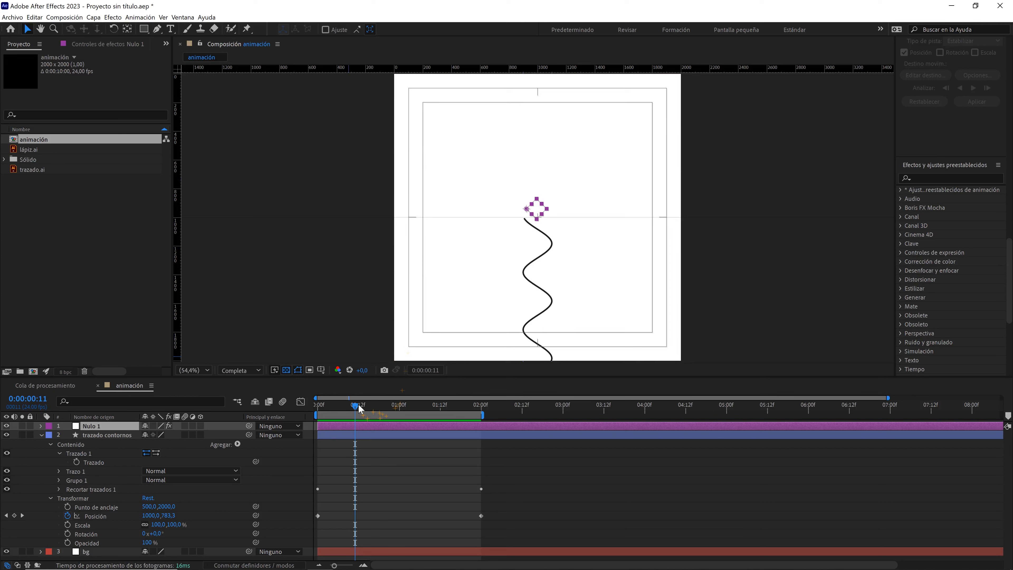
# Reveal the keyframed properties of Nulo 1 and remove all keyframes from its Progreso
pyautogui.moveTo(355, 407)
pyautogui.mouseDown()
pyautogui.moveTo(338, 412)
pyautogui.moveTo(356, 411)
pyautogui.mouseUp()
pyautogui.click(123, 426)
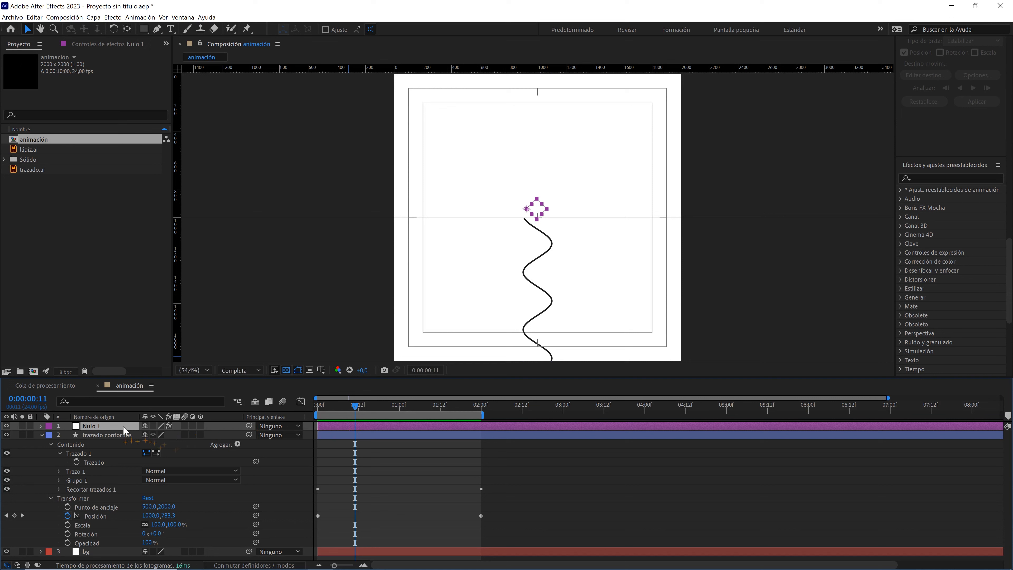
pyautogui.press('u')
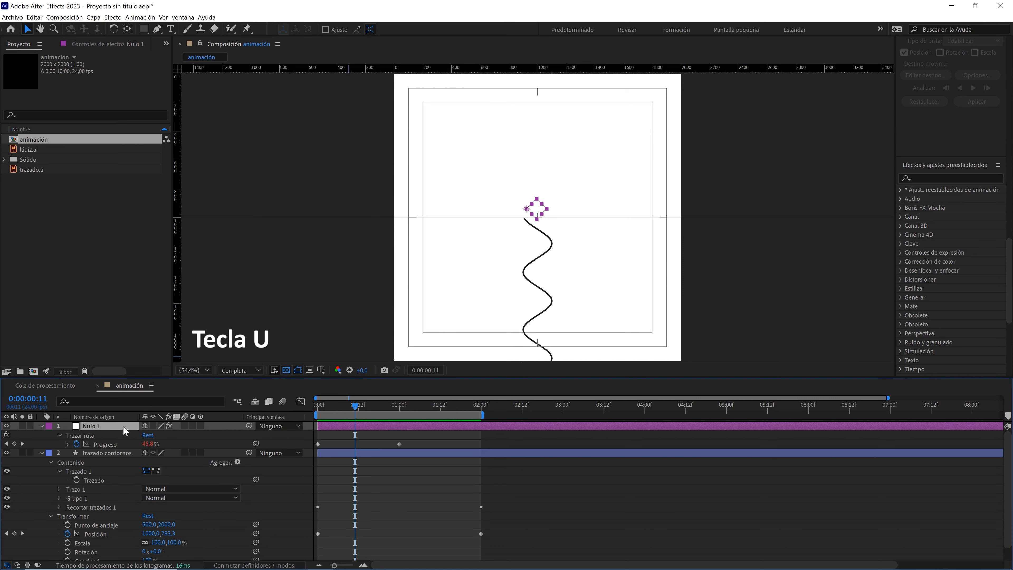
pyautogui.click(78, 444)
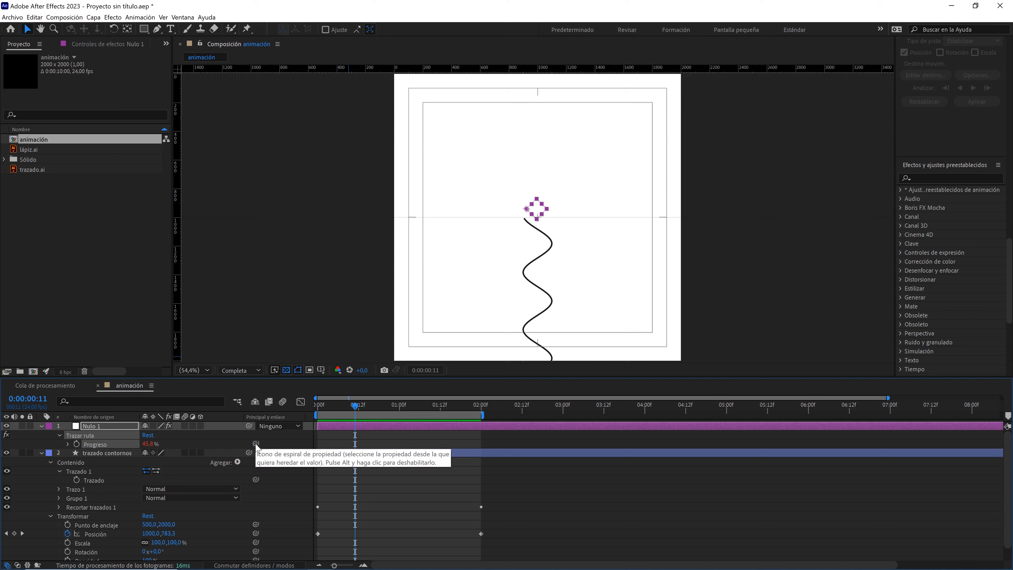
# Link Progreso of Nulo 1 to Fin of Recortar trazados 1 with the property pick whip, and collapse both layers
pyautogui.click(60, 471)
pyautogui.click(59, 499)
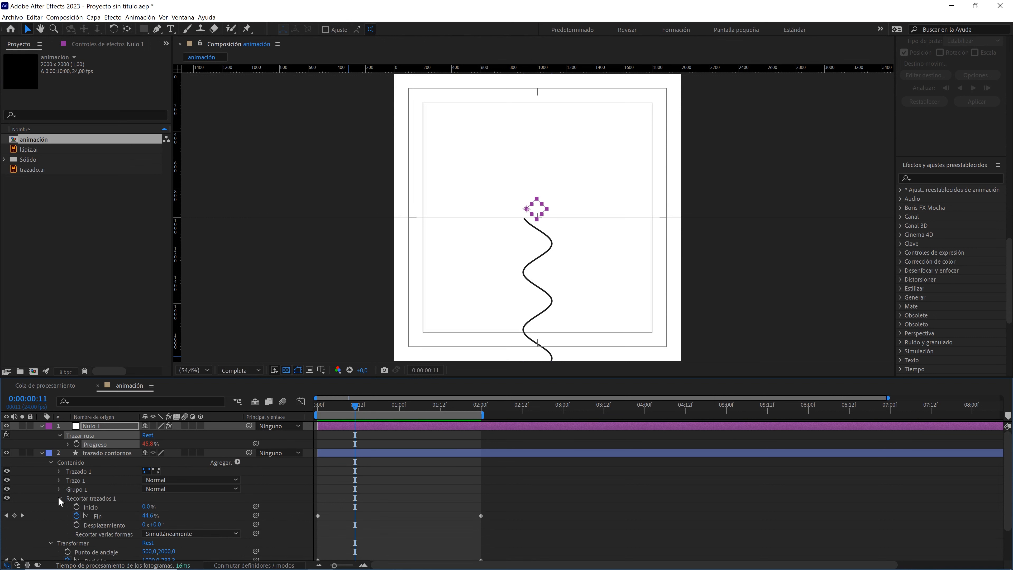
pyautogui.moveTo(254, 444); pyautogui.dragTo(111, 517)
pyautogui.moveTo(349, 403)
pyautogui.mouseDown()
pyautogui.moveTo(415, 407)
pyautogui.moveTo(346, 403)
pyautogui.moveTo(369, 405)
pyautogui.mouseUp()
pyautogui.click(42, 453)
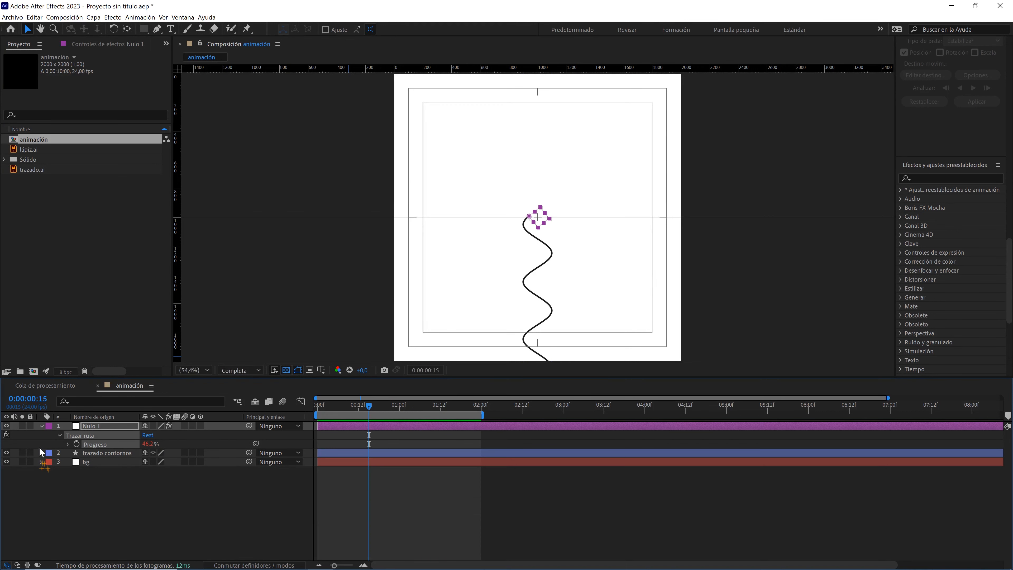
pyautogui.click(42, 425)
# Preview the animation with the linked null, and return the playhead to 0:00:00:00
pyautogui.click(110, 469)
pyautogui.press('space')
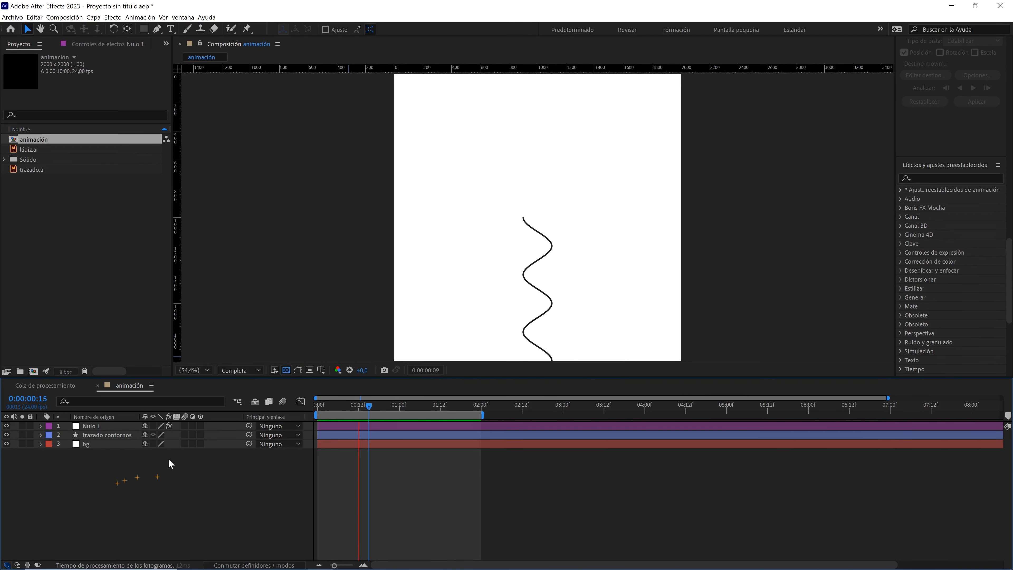
pyautogui.moveTo(366, 408); pyautogui.dragTo(305, 405)
pyautogui.click(117, 299)
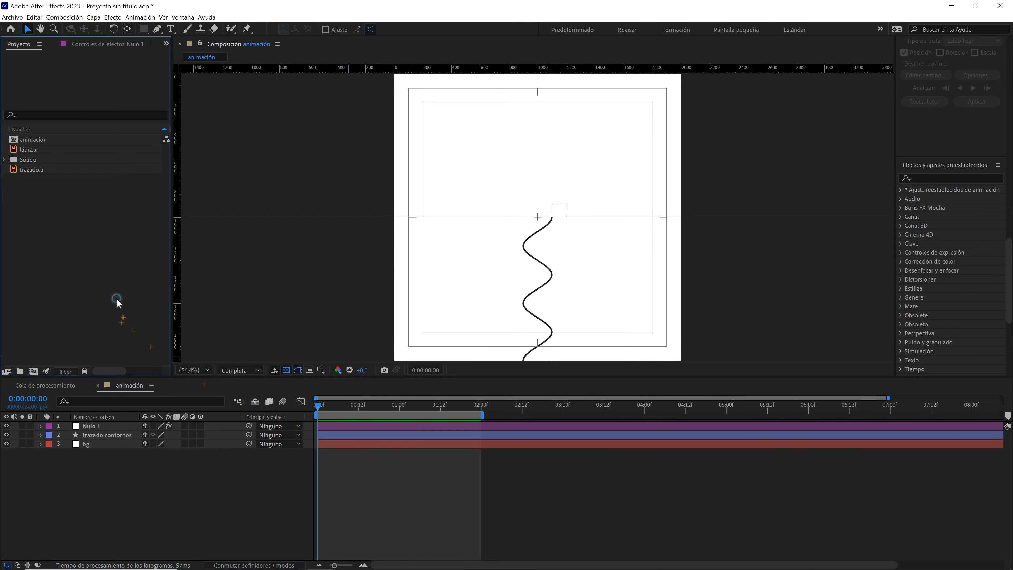
# Add lápiz.ai above all other layers and replace it with a shape layer created from its vector artwork
pyautogui.moveTo(46, 150); pyautogui.dragTo(103, 425)
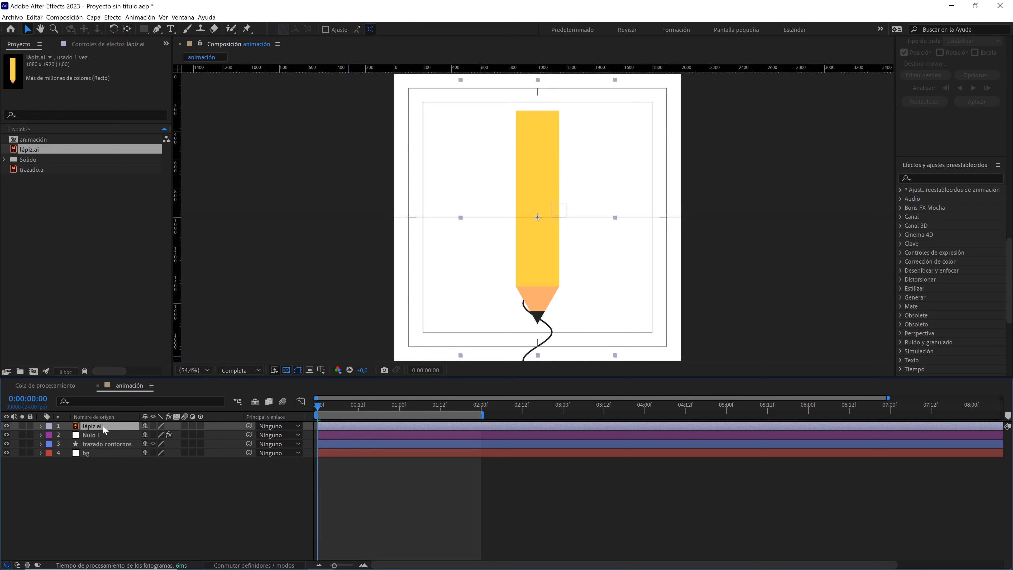
pyautogui.rightClick(102, 424)
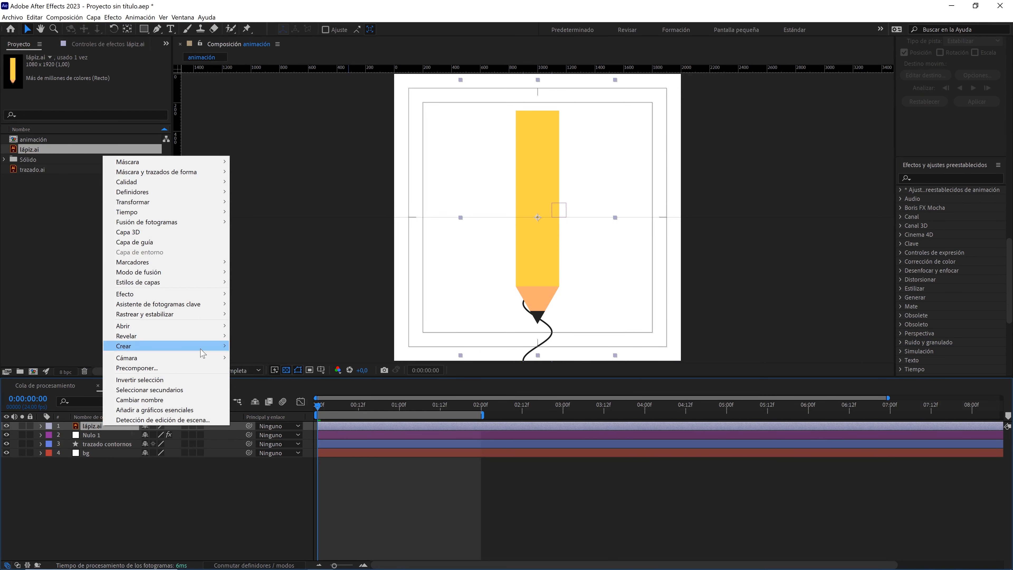
pyautogui.moveTo(226, 348)
pyautogui.click(287, 376)
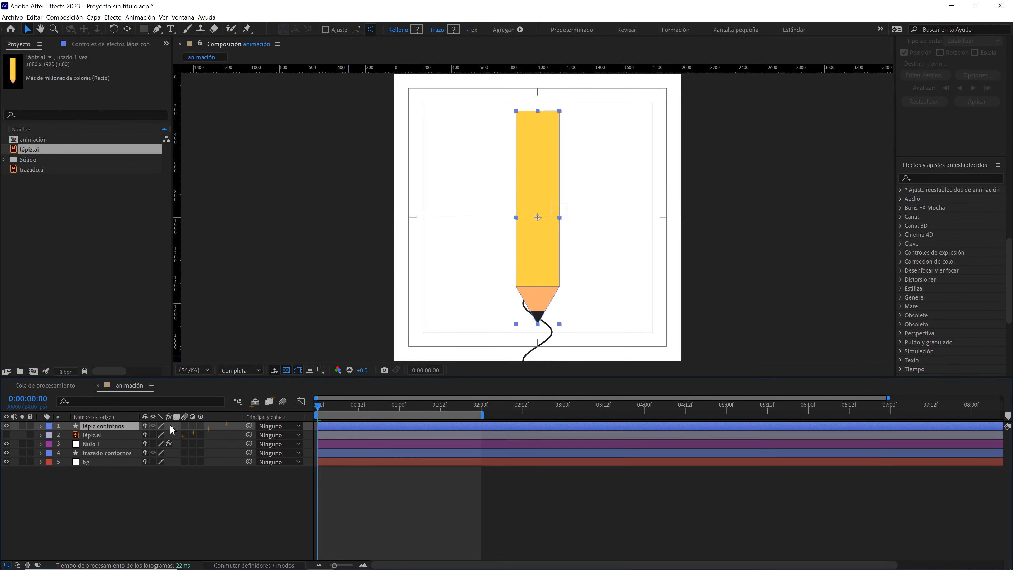
pyautogui.click(112, 435)
pyautogui.press('Delete')
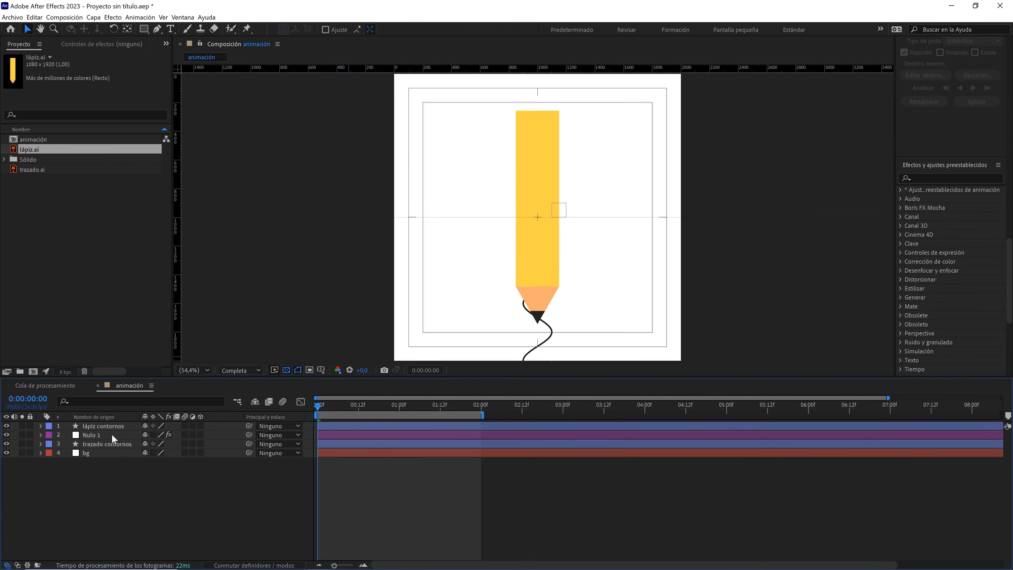
# Move the anchor point of lápiz contornos exactly onto the tip of the pencil
pyautogui.click(108, 429)
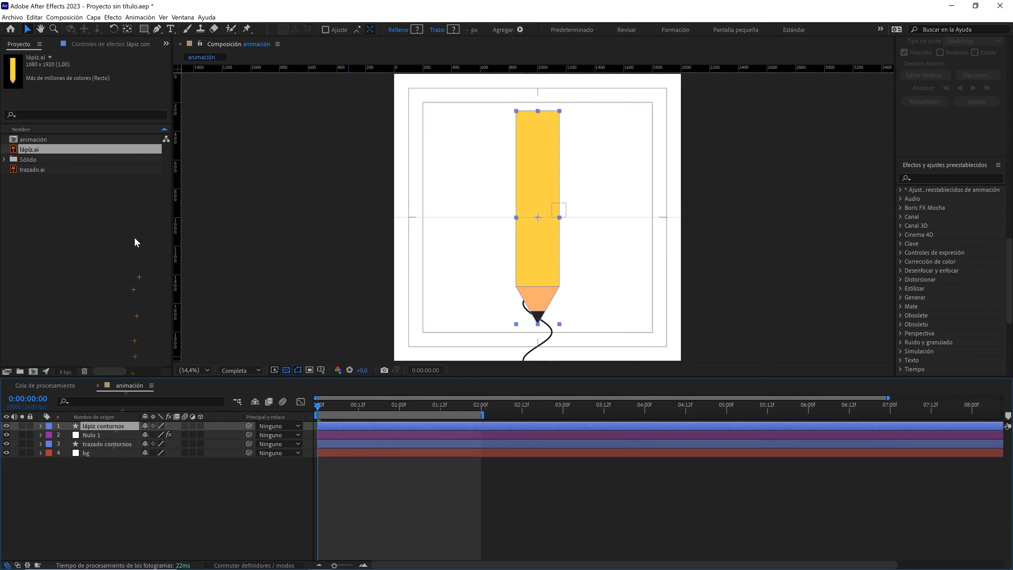
pyautogui.click(127, 29)
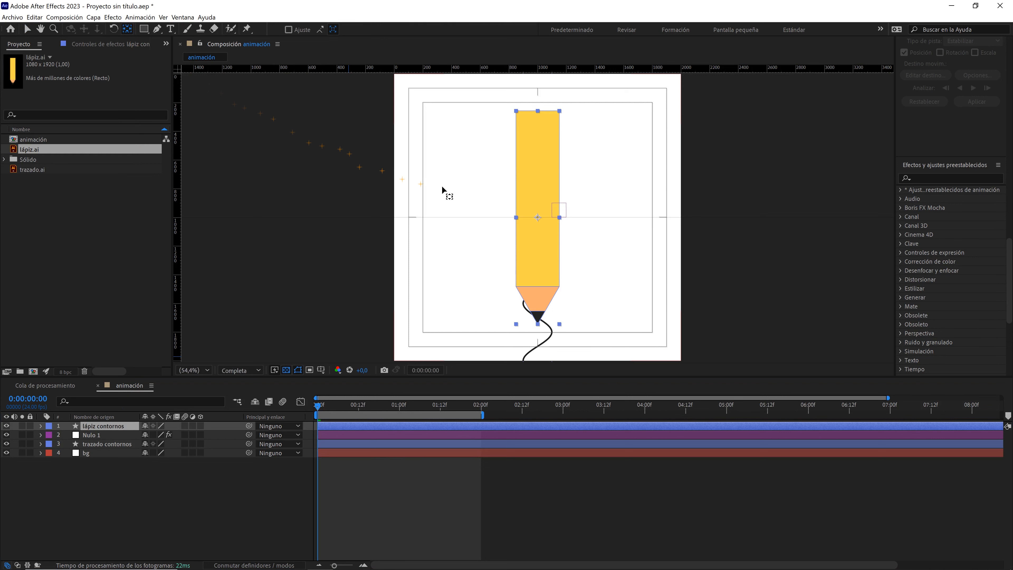
pyautogui.press('/')
pyautogui.moveTo(559, 262); pyautogui.dragTo(558, 190)
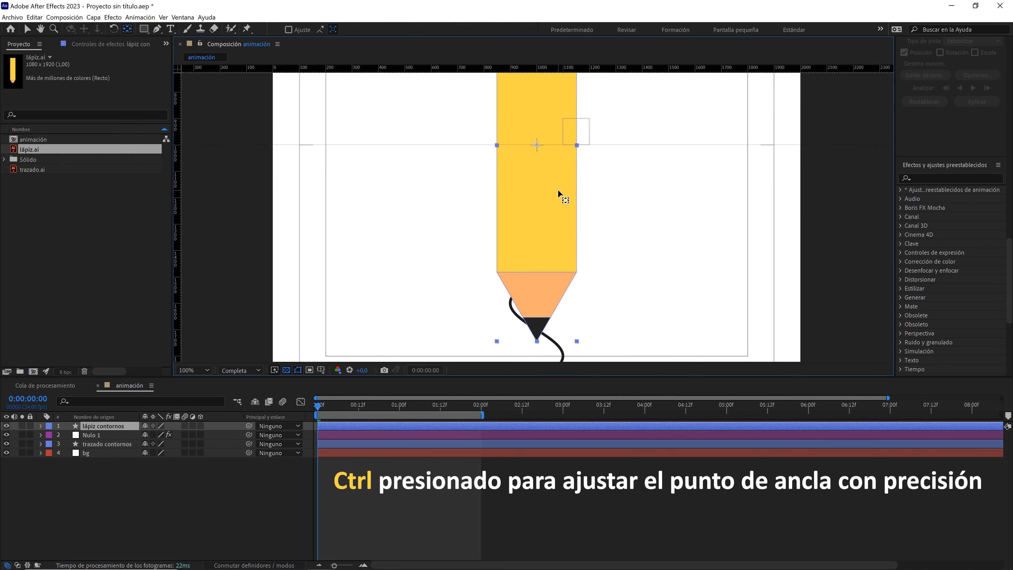
pyautogui.moveTo(536, 147); pyautogui.dragTo(538, 167)
pyautogui.moveTo(540, 202); pyautogui.dragTo(537, 224)
pyautogui.moveTo(534, 261)
pyautogui.mouseDown()
pyautogui.moveTo(538, 334)
pyautogui.moveTo(550, 238)
pyautogui.moveTo(526, 318)
pyautogui.mouseUp()
pyautogui.press('.')
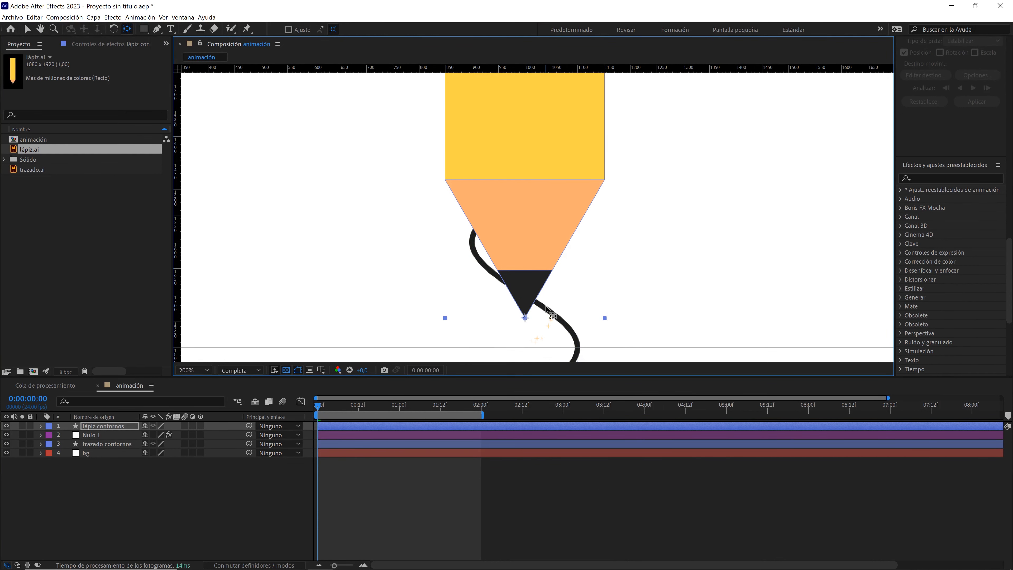
pyautogui.press(',')
pyautogui.press(',')
pyautogui.press(',')
pyautogui.press(',')
pyautogui.press(',')
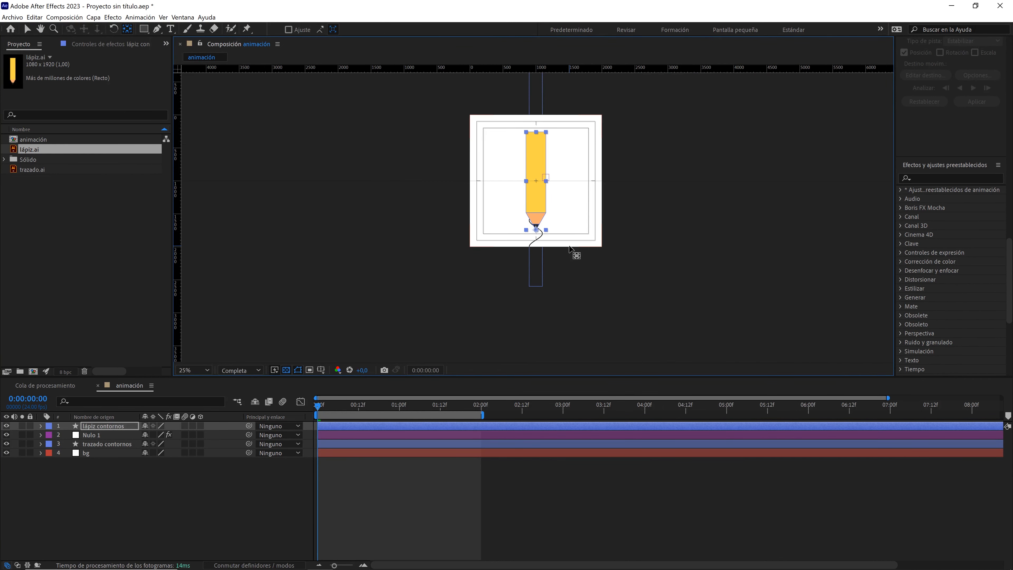
pyautogui.press('.')
pyautogui.press('h')
pyautogui.moveTo(545, 192); pyautogui.dragTo(529, 247)
pyautogui.press('y')
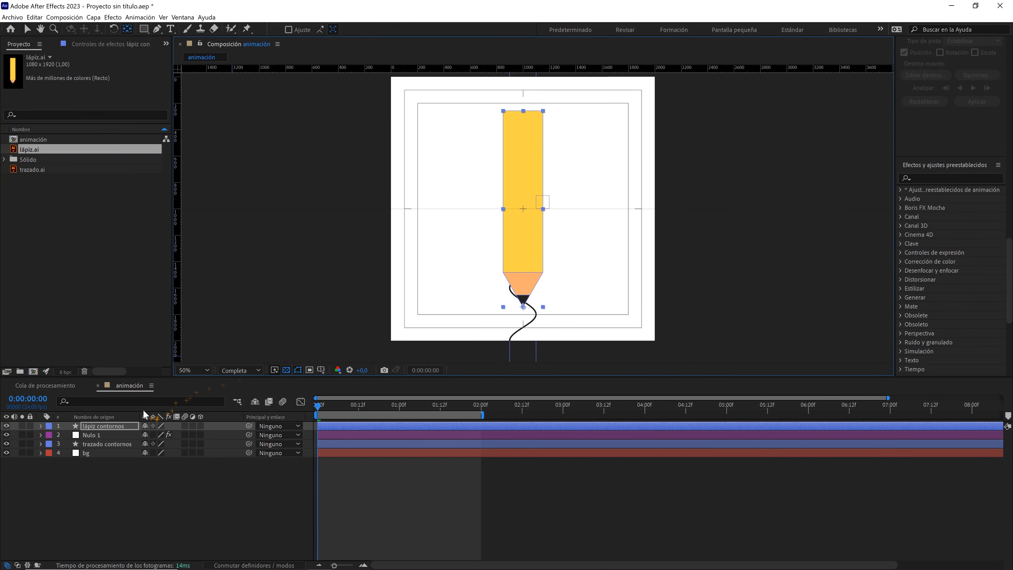
# Link Posición of lápiz contornos to Posición of Nulo 1 with the property pick whip
pyautogui.click(121, 425)
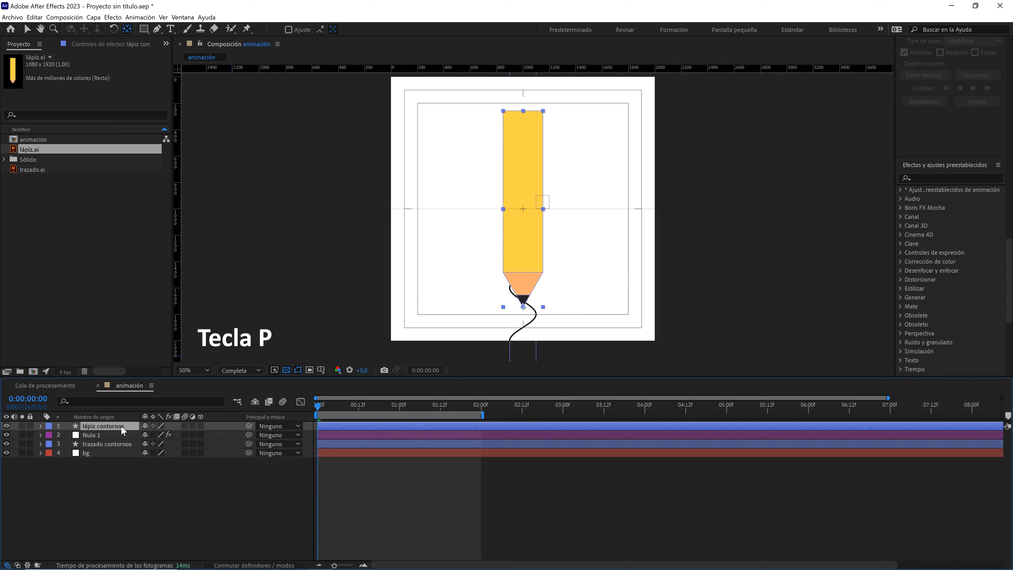
pyautogui.press('p')
pyautogui.click(98, 442)
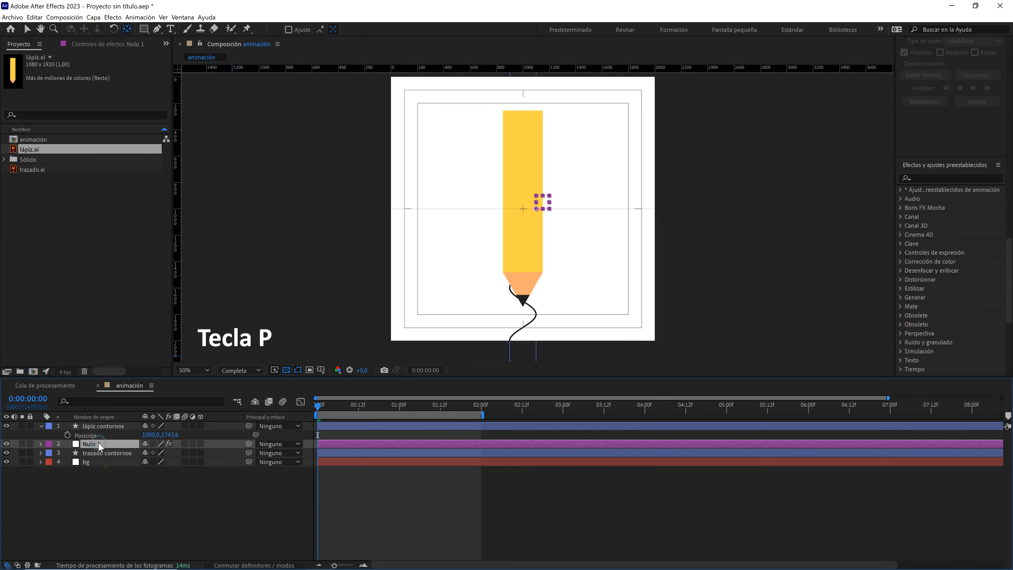
pyautogui.press('p')
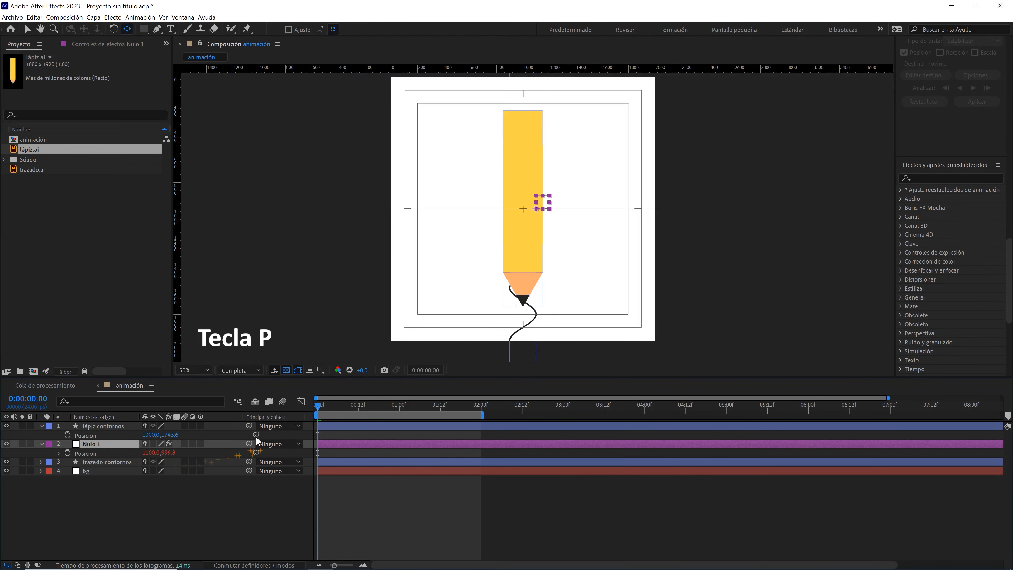
pyautogui.moveTo(256, 435); pyautogui.dragTo(96, 452)
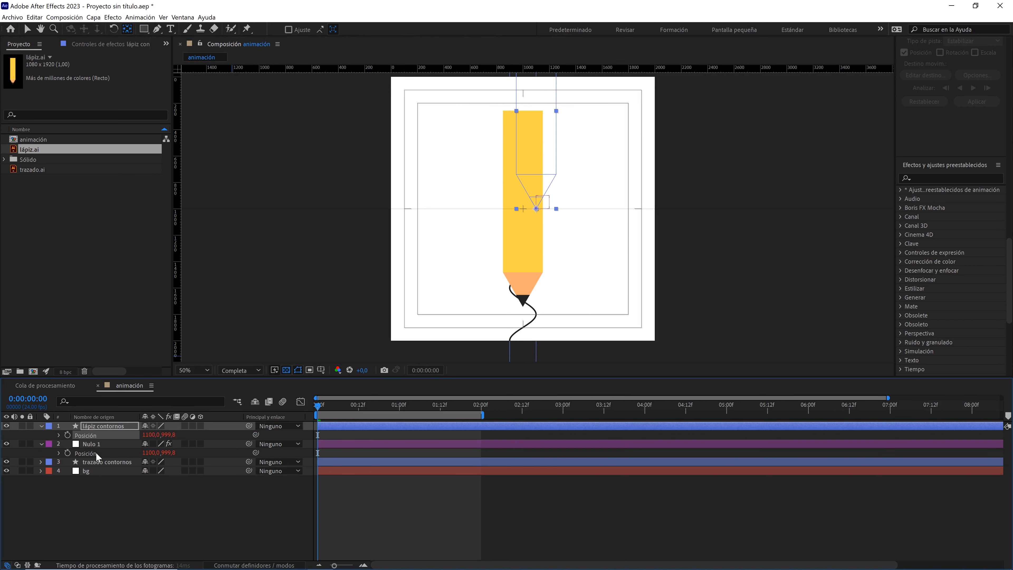
# Deselect the layers and preview the pencil's linked movement
pyautogui.click(189, 498)
pyautogui.press("'")
pyautogui.press('space')
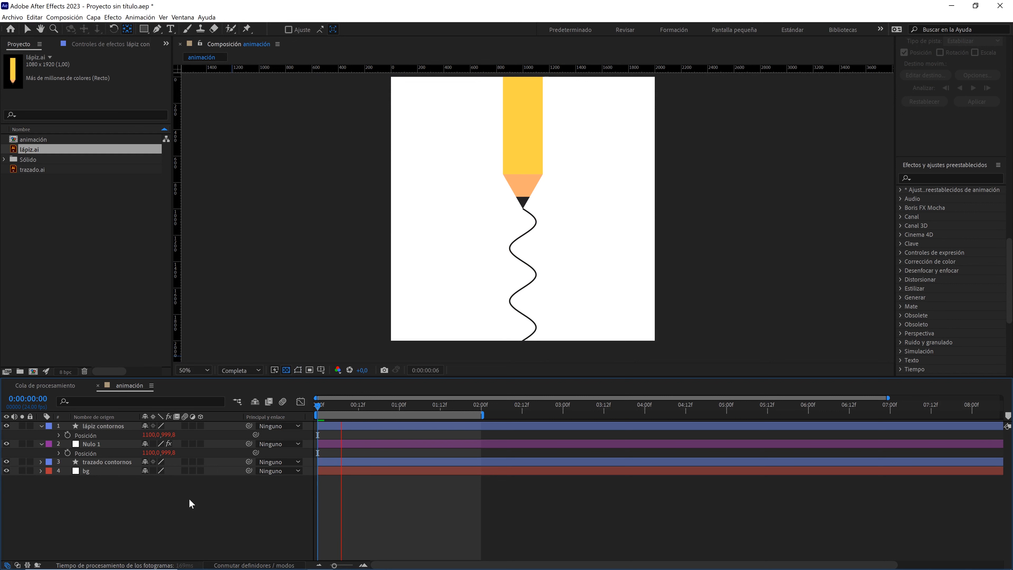
pyautogui.press('space')
# Set the preview resolution to Mitad, play the animation from the start, and return the playhead to 0:00:00:00
pyautogui.click(247, 370)
pyautogui.click(238, 406)
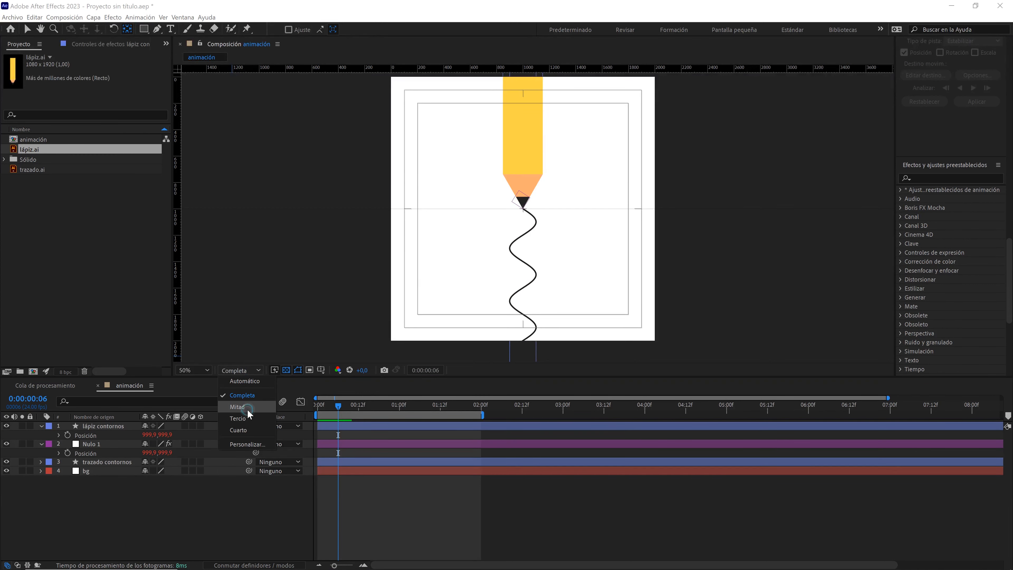
pyautogui.click(316, 404)
pyautogui.press('space')
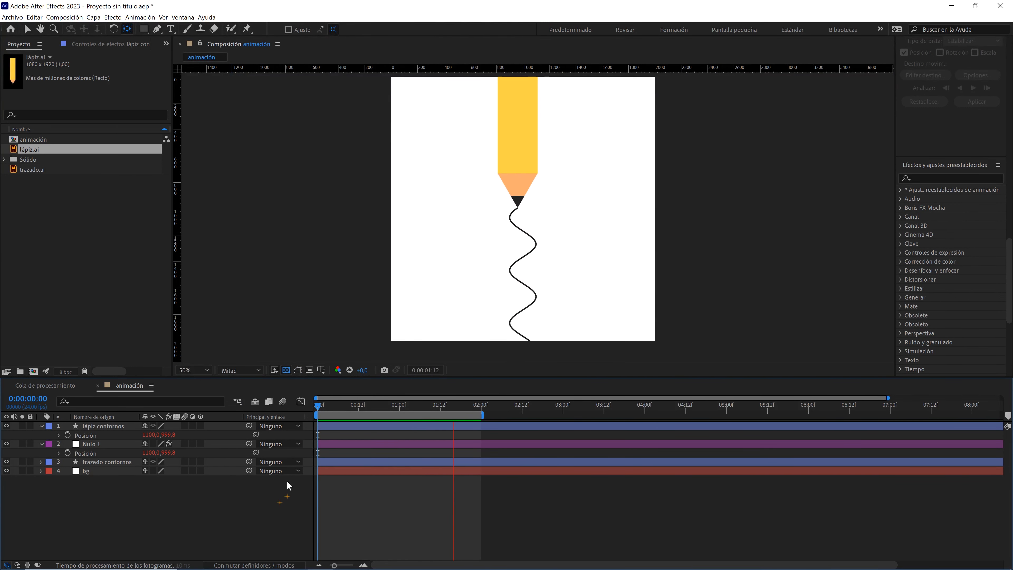
pyautogui.press('space')
pyautogui.press('Home')
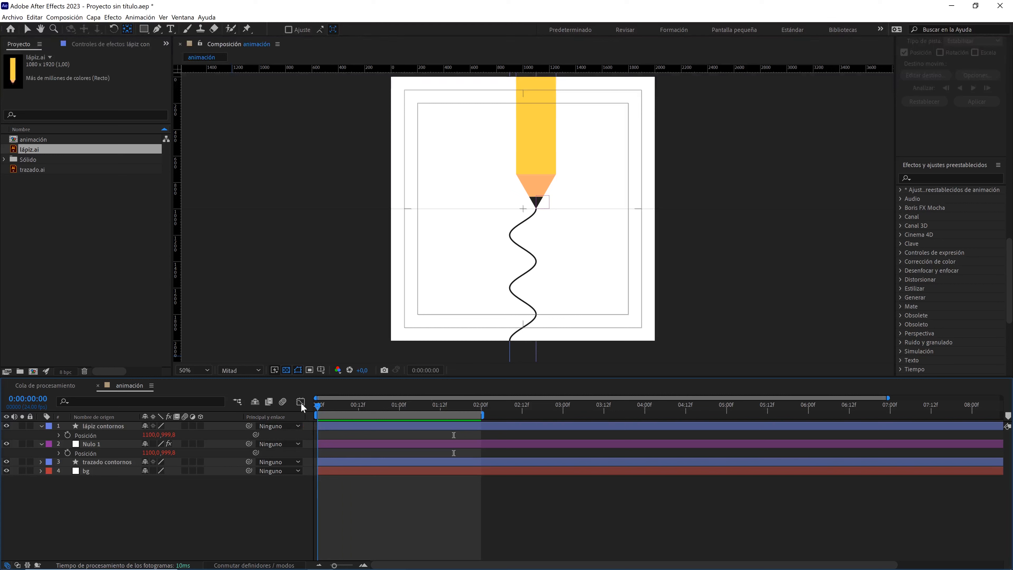
# Set Rotación of lápiz contornos to -25° and add a keyframe for it at 0:00:00:00
pyautogui.click(128, 426)
pyautogui.press('r')
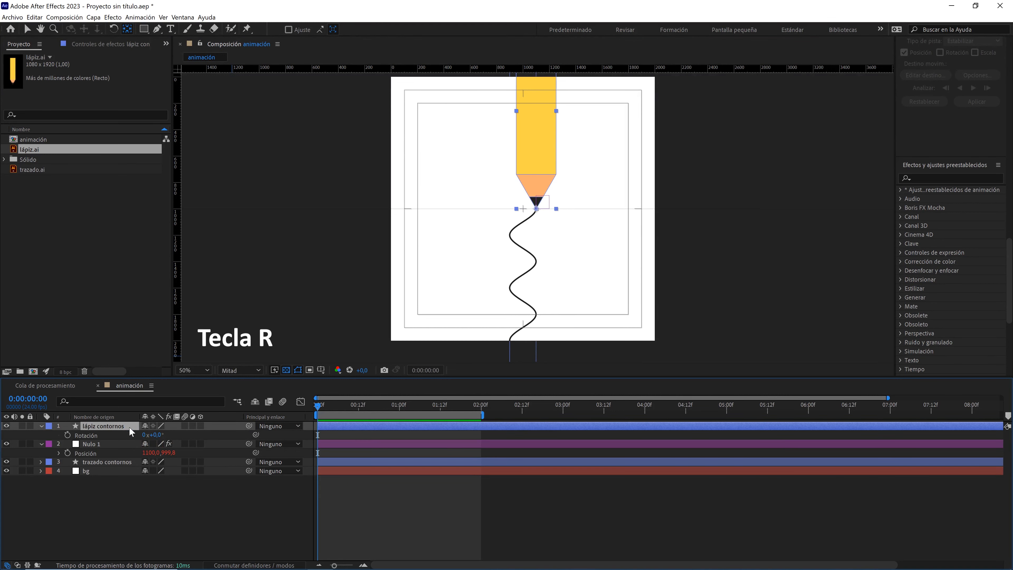
pyautogui.moveTo(157, 434); pyautogui.dragTo(152, 435)
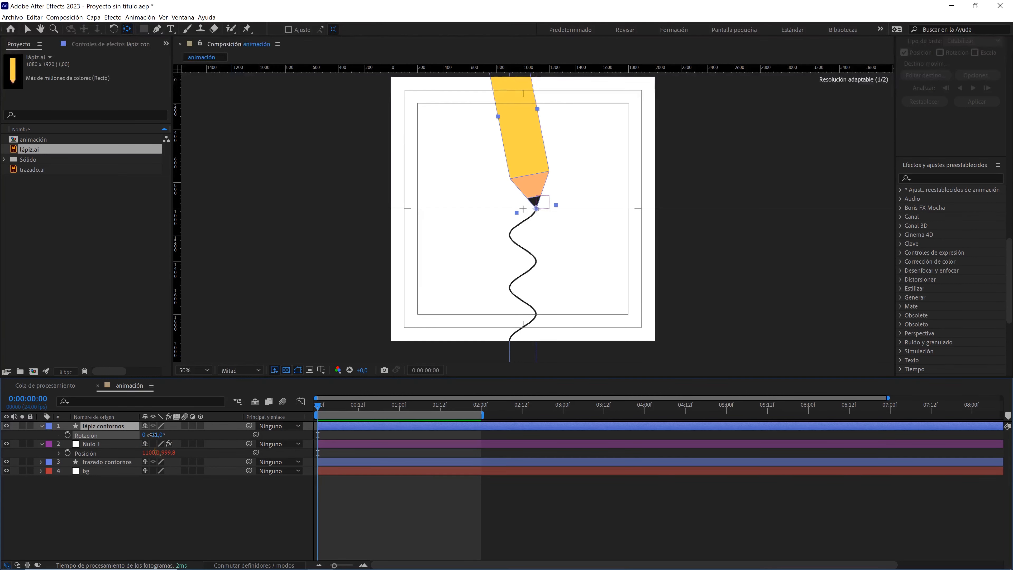
pyautogui.click(156, 435)
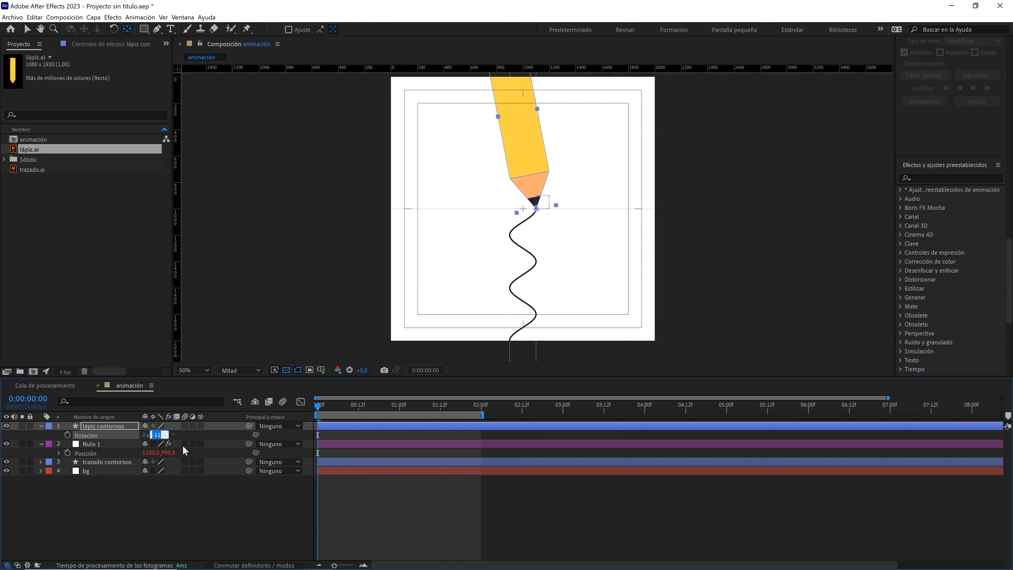
pyautogui.write('-25')
pyautogui.click(68, 434)
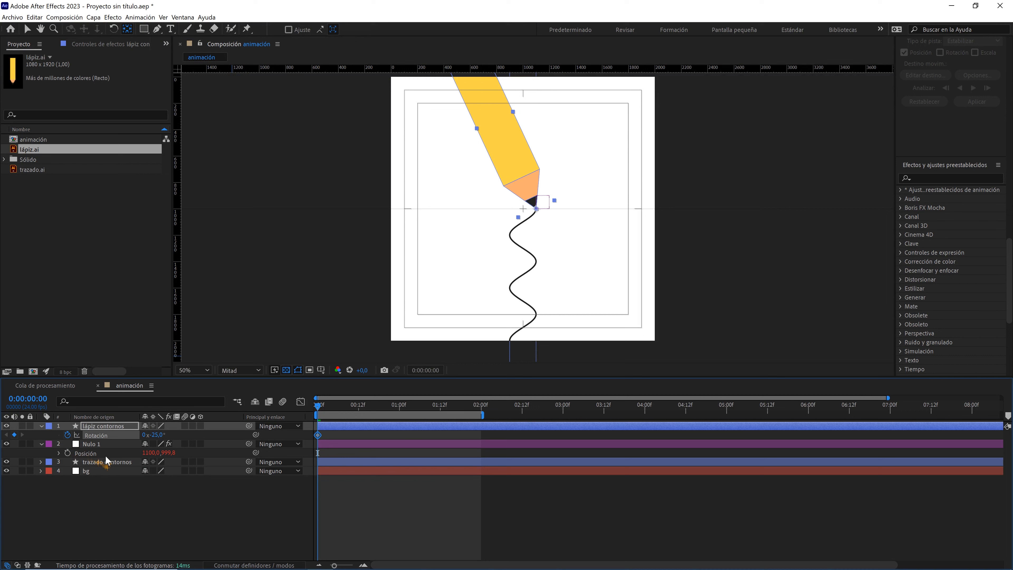
# Reveal the keyframed properties of trazado contornos and park the playhead at 0:00:00:12, where the pencil tip reaches the line's outer bend
pyautogui.click(106, 462)
pyautogui.press('u')
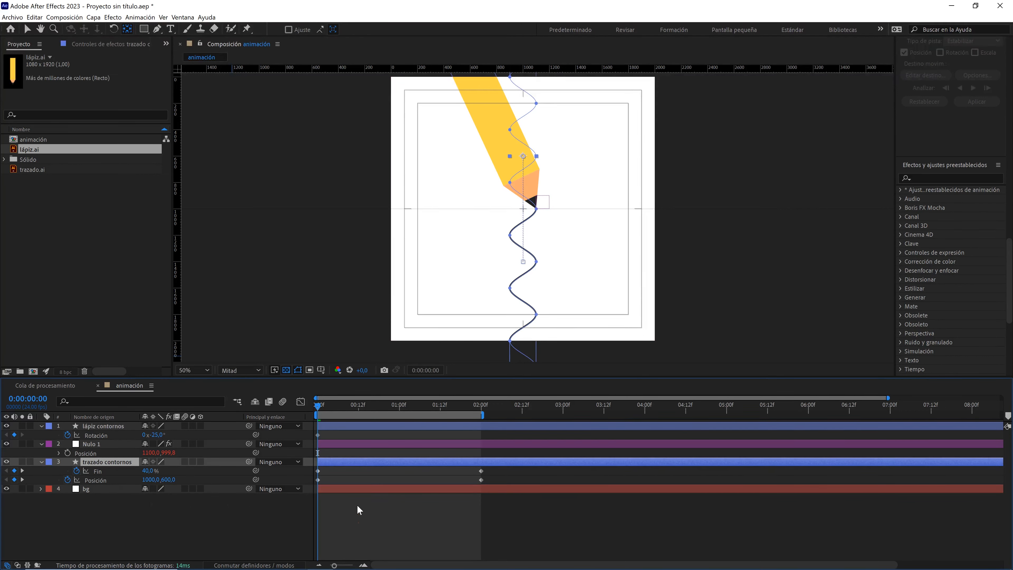
pyautogui.press('space')
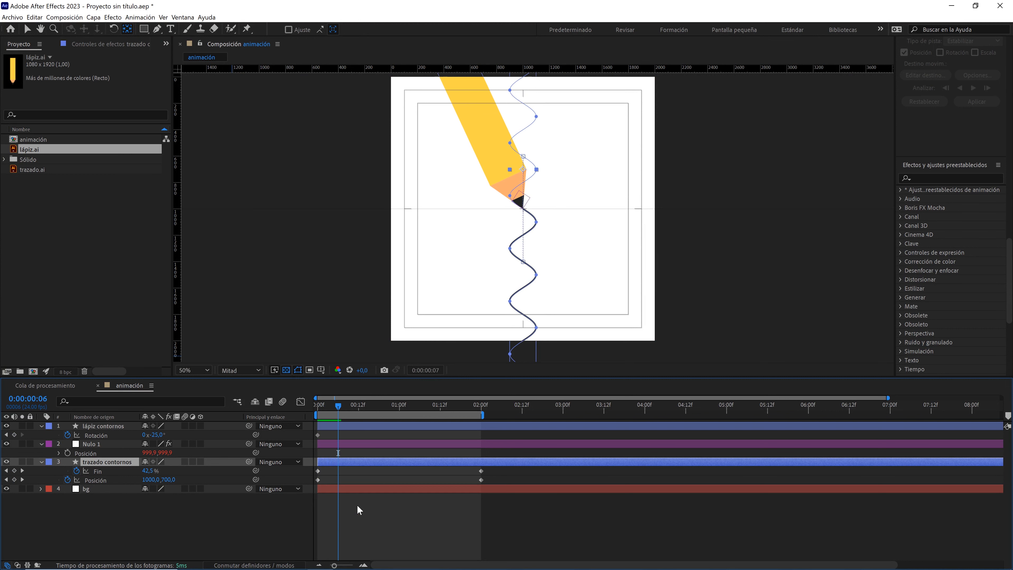
pyautogui.click(384, 507)
pyautogui.scroll(2, 545, 260)
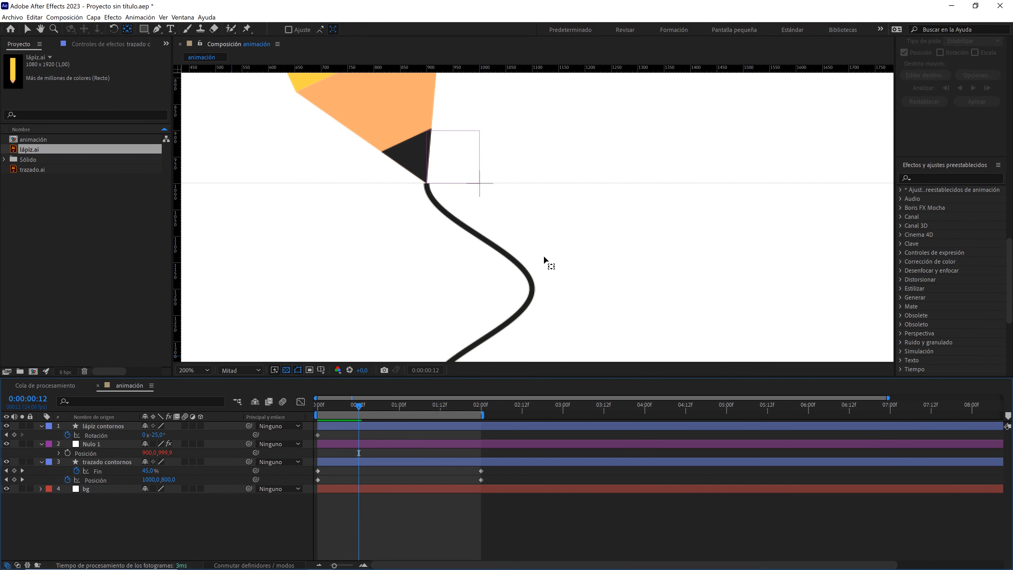
pyautogui.press('pageup')
pyautogui.press('pagedown')
pyautogui.scroll(-2, 544, 256)
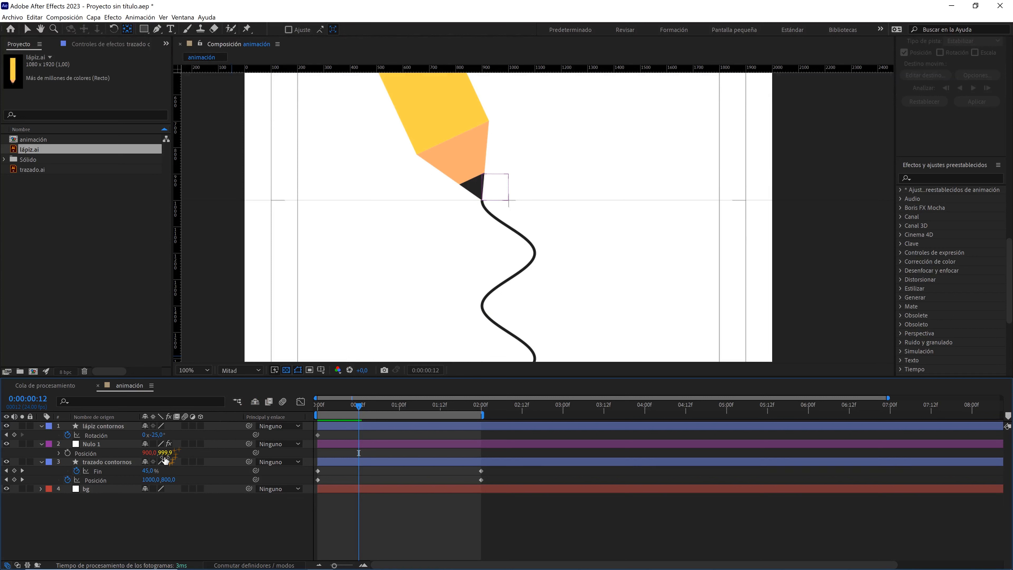
# Set Rotación of lápiz contornos to 25° at 0:00:00:12
pyautogui.click(152, 472)
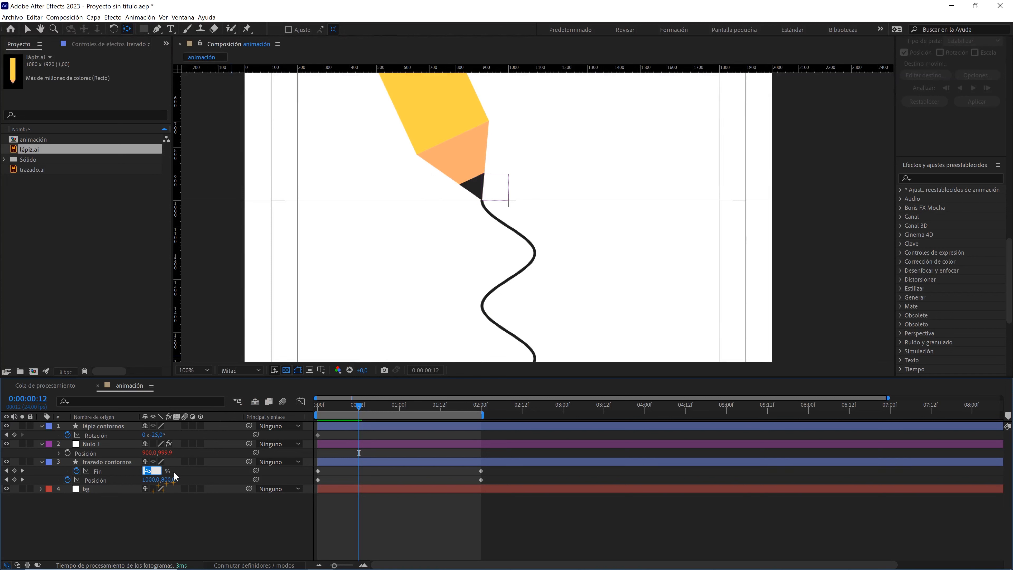
pyautogui.click(157, 436)
pyautogui.write('25')
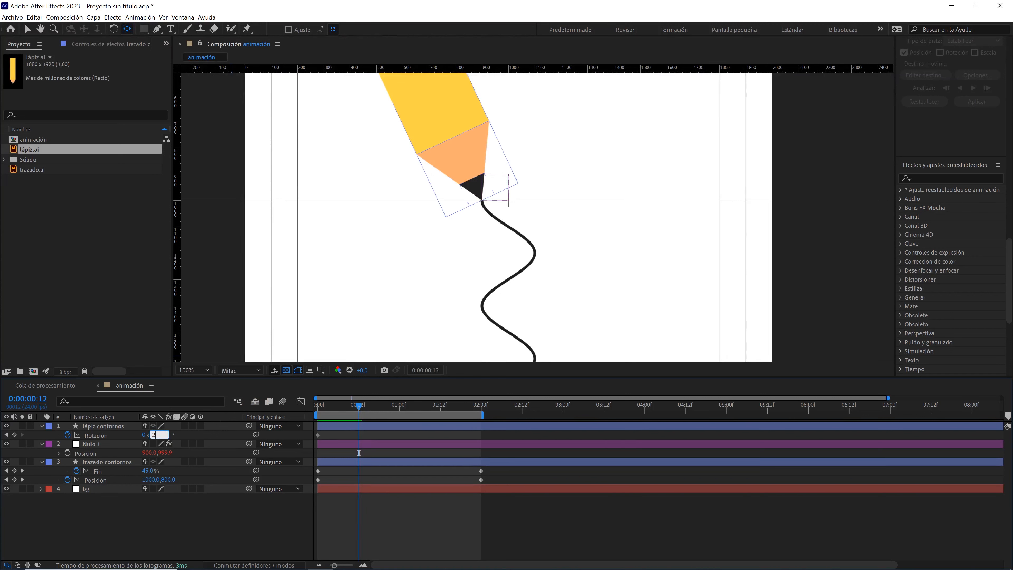
pyautogui.press('Return')
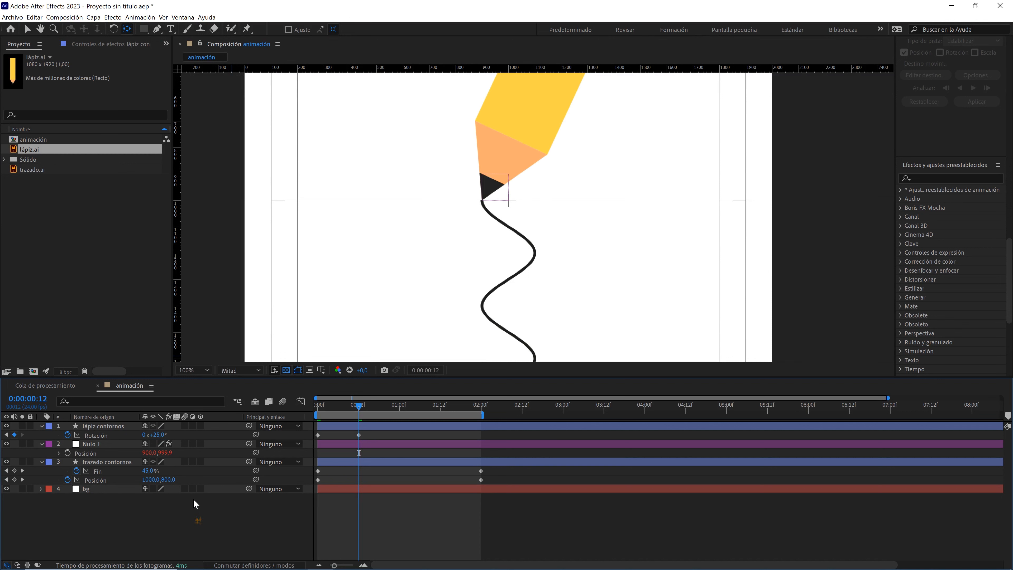
# Advance to 0:00:01:00 and set Rotación of lápiz contornos to -25°
pyautogui.press('space')
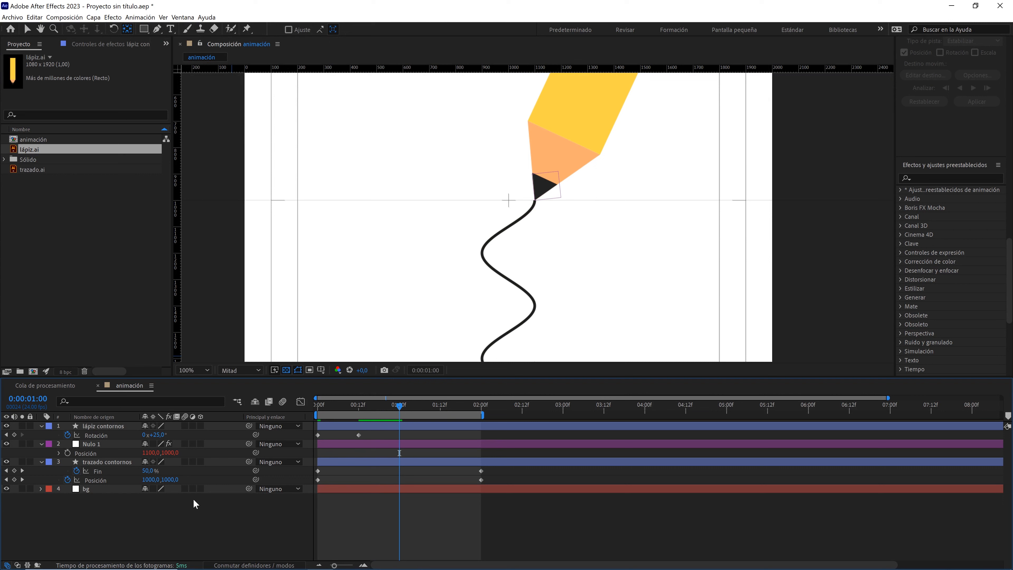
pyautogui.click(148, 471)
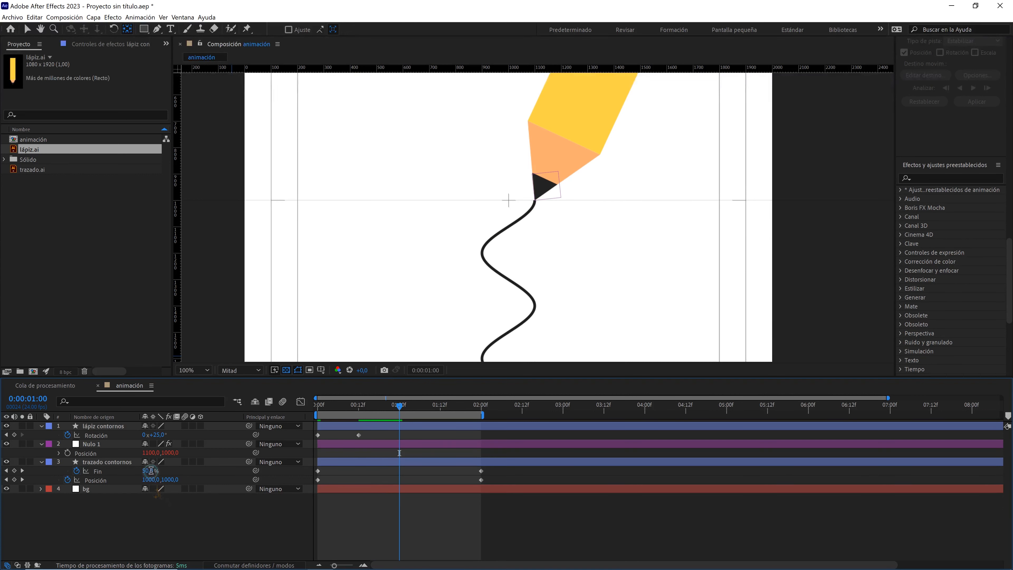
pyautogui.click(157, 435)
pyautogui.write('-25')
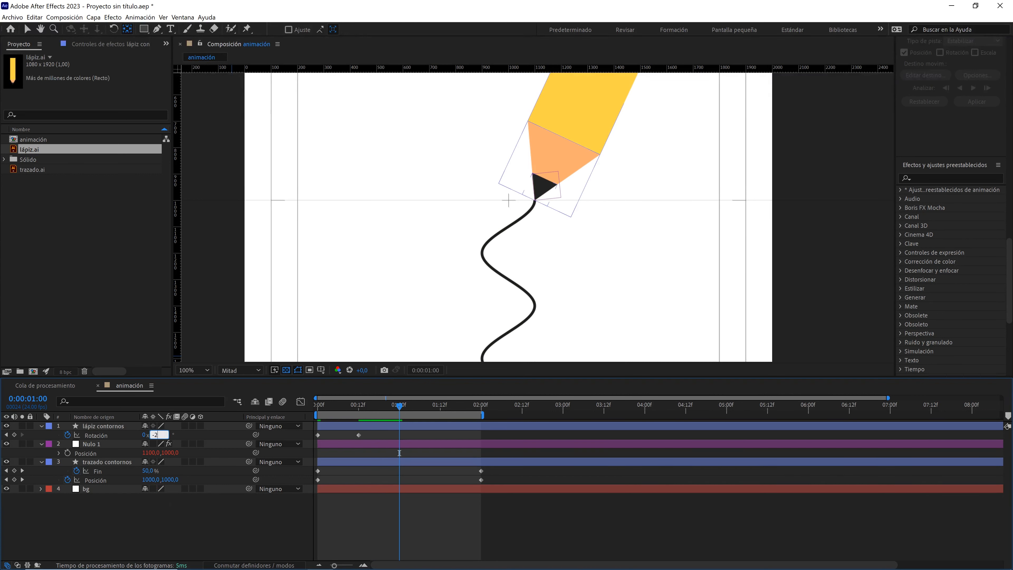
pyautogui.click(208, 508)
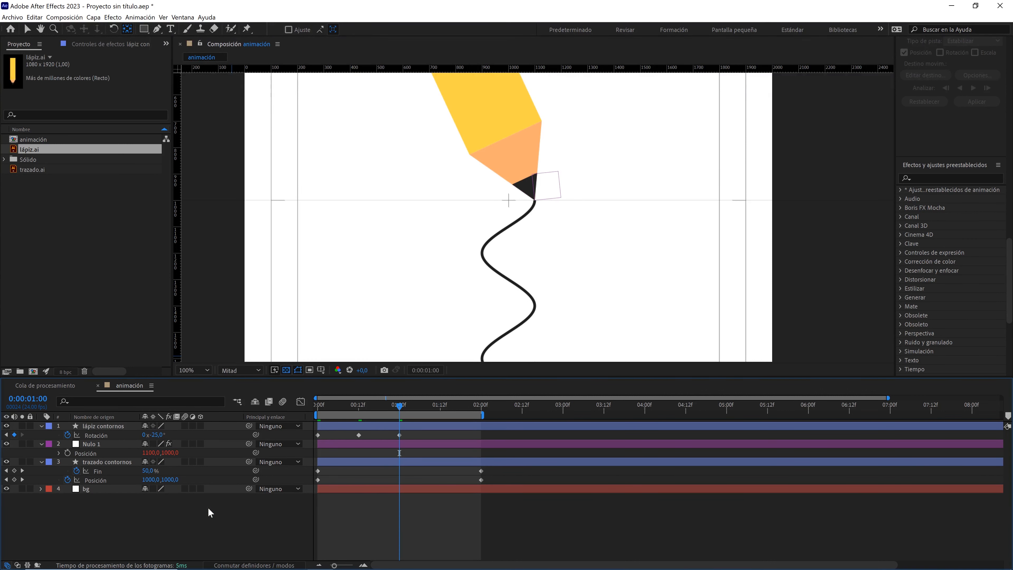
# Copy the three Rotación keyframes of lápiz contornos and paste them starting at 0:00:01:00
pyautogui.moveTo(418, 433); pyautogui.dragTo(306, 440)
pyautogui.hotkey('ctrl', 'c')
pyautogui.hotkey('ctrl', 'v')
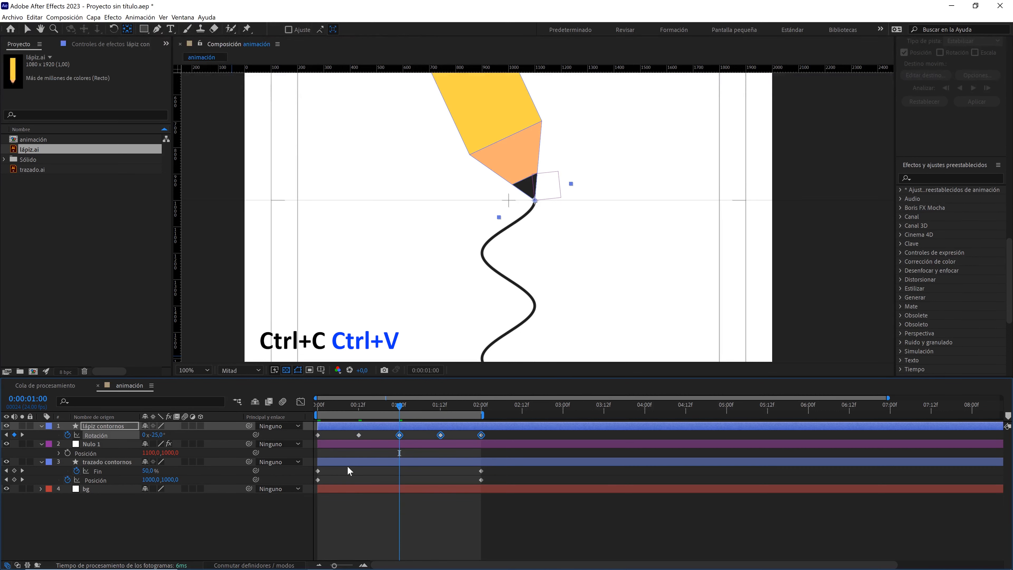
# Apply Easy Ease to all Rotación keyframes of lápiz contornos and preview the full animation
pyautogui.moveTo(494, 432); pyautogui.dragTo(307, 437)
pyautogui.press('F9')
pyautogui.scroll(-2, 492, 288)
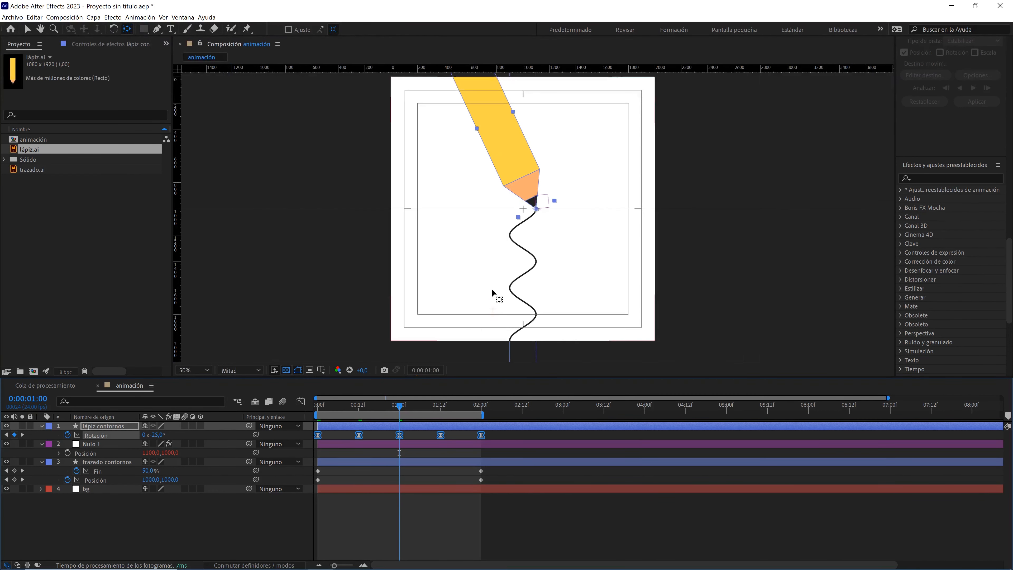
pyautogui.press('space')
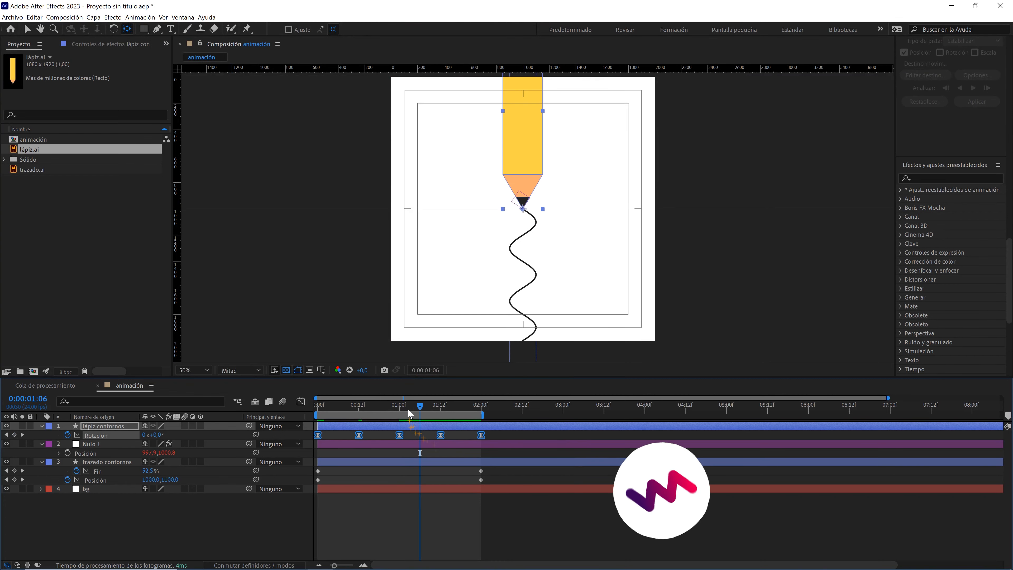
pyautogui.click(262, 511)
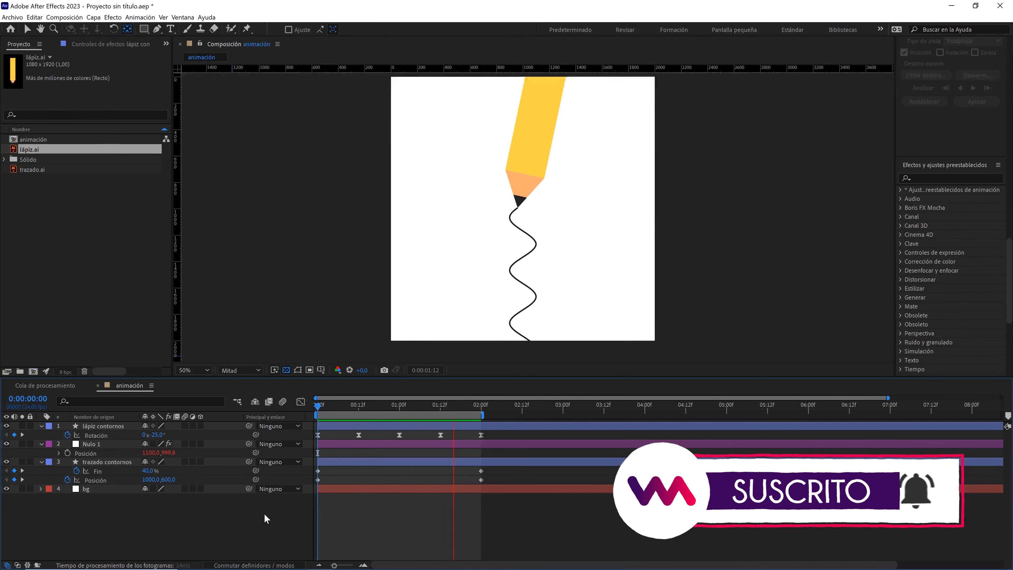
# Set the preview resolution to Completa and the stroke width of trazado contornos to 30 px
pyautogui.click(119, 463)
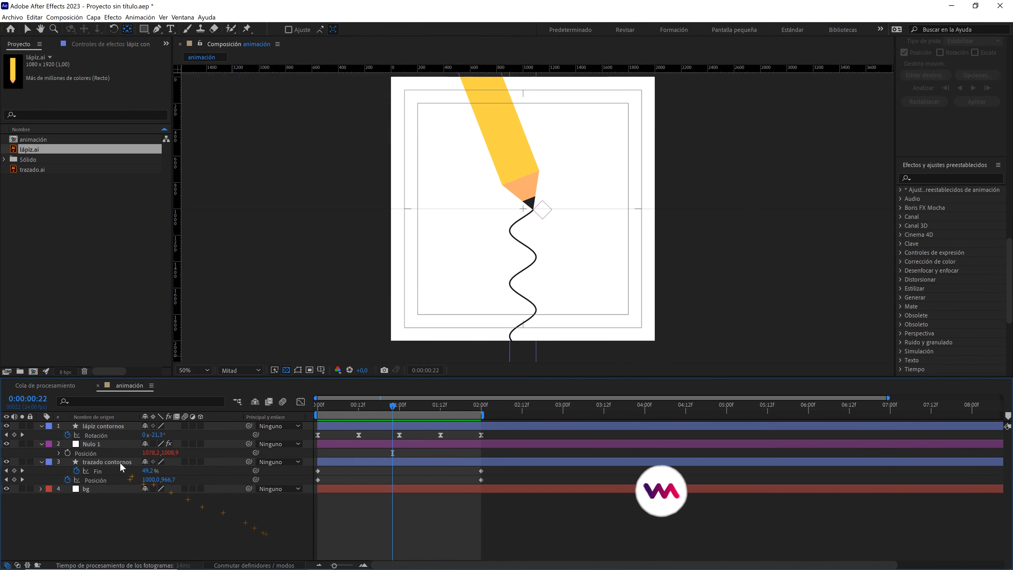
pyautogui.scroll(2, 537, 216)
pyautogui.click(241, 370)
pyautogui.click(239, 393)
pyautogui.click(144, 29)
pyautogui.moveTo(397, 30); pyautogui.dragTo(403, 32)
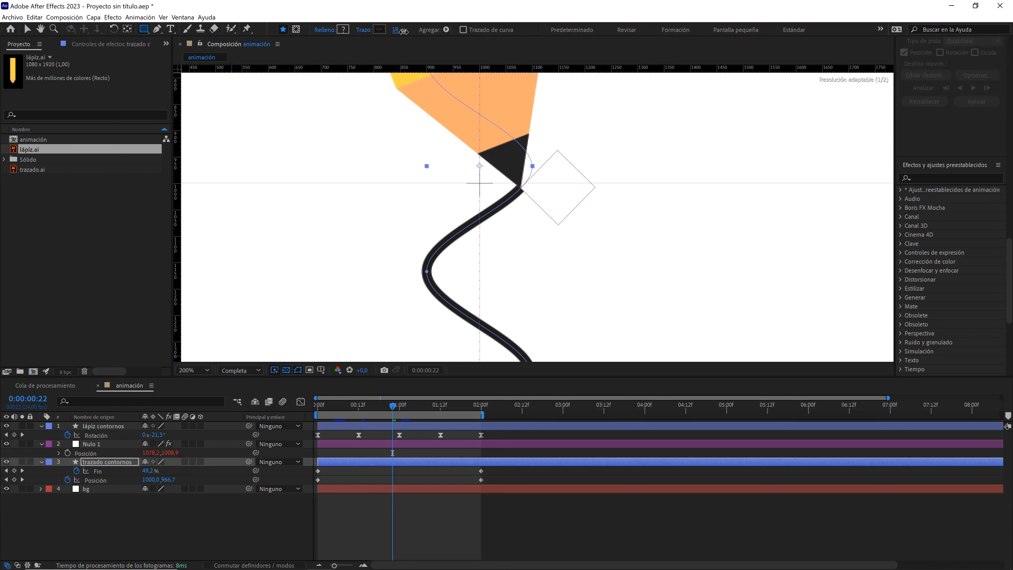
pyautogui.click(403, 31)
pyautogui.write('30')
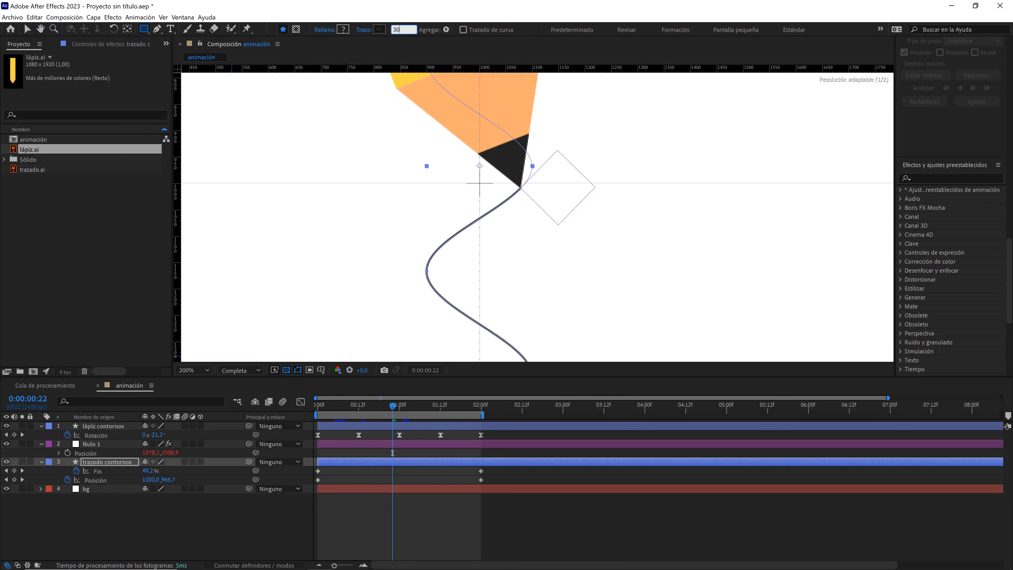
pyautogui.click(226, 514)
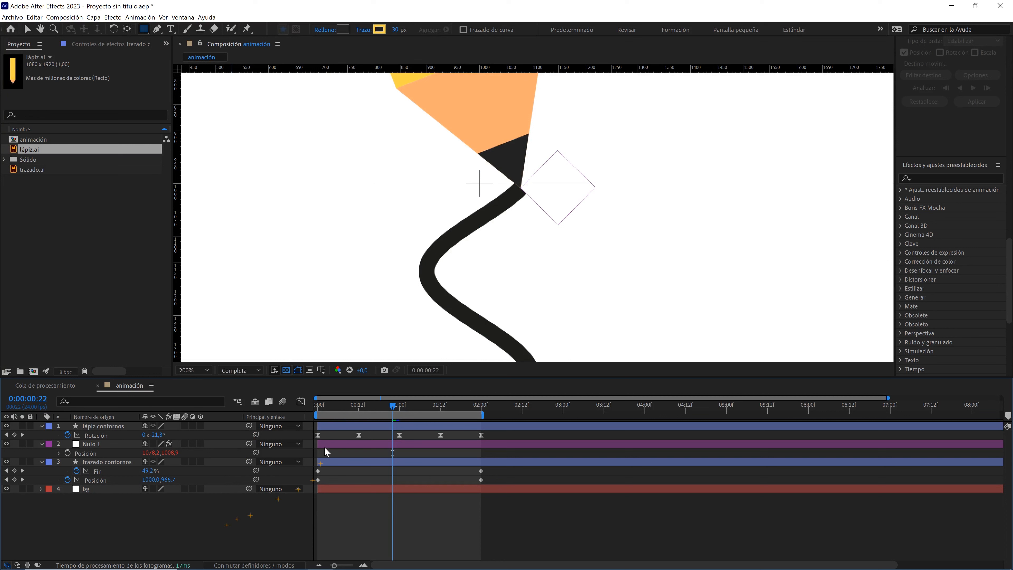
# At 0:00:01:01, taper the end of the trazado contornos stroke by setting Estrechar's Longitud final to 3%
pyautogui.moveTo(390, 406); pyautogui.dragTo(402, 406)
pyautogui.scroll(1, 594, 221)
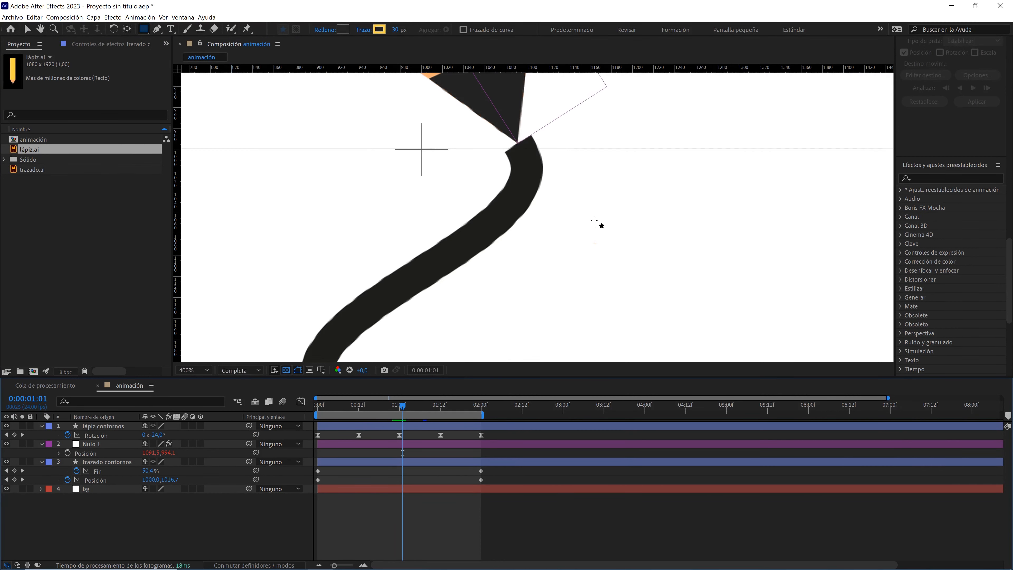
pyautogui.moveTo(556, 158); pyautogui.dragTo(561, 206)
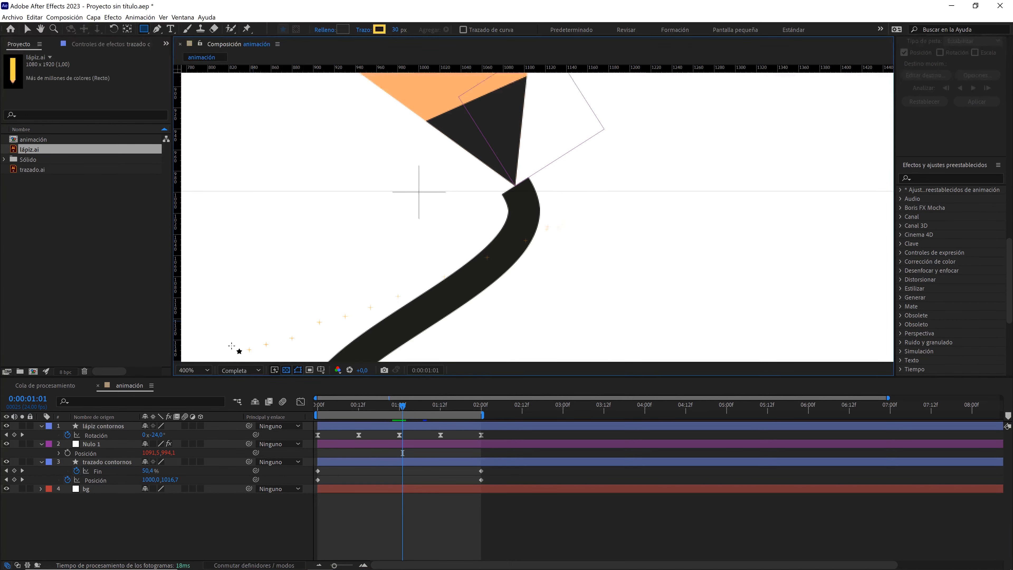
pyautogui.click(41, 463)
pyautogui.click(41, 463)
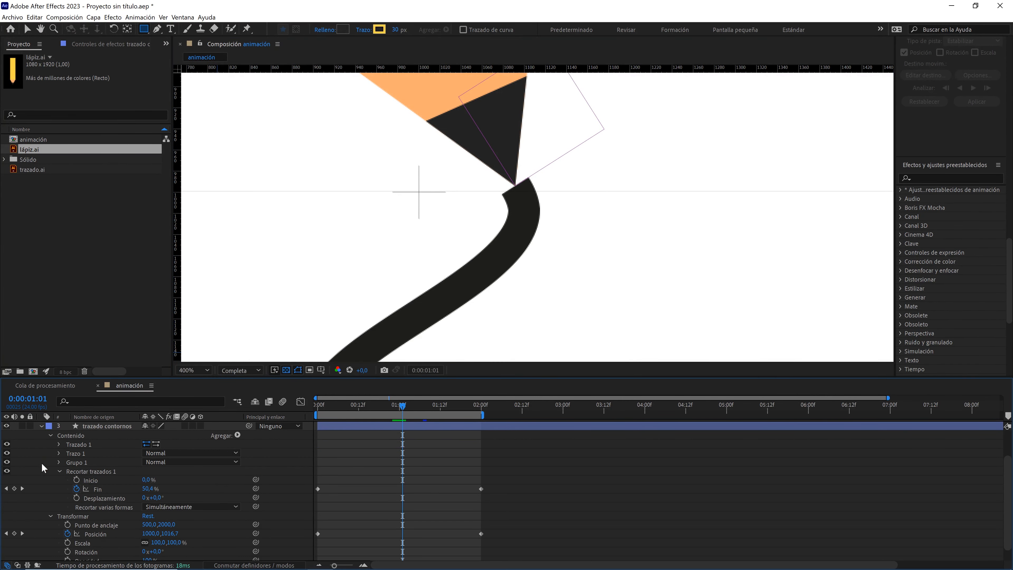
pyautogui.scroll(-1, 60, 471)
pyautogui.click(59, 475)
pyautogui.scroll(-1, 58, 477)
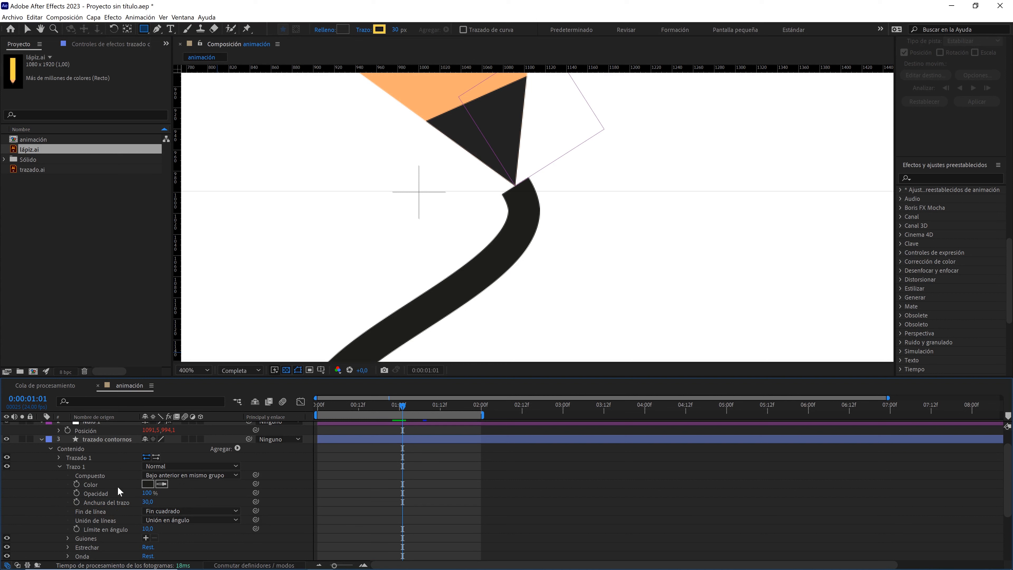
pyautogui.scroll(-4, 117, 486)
pyautogui.click(71, 467)
pyautogui.click(68, 467)
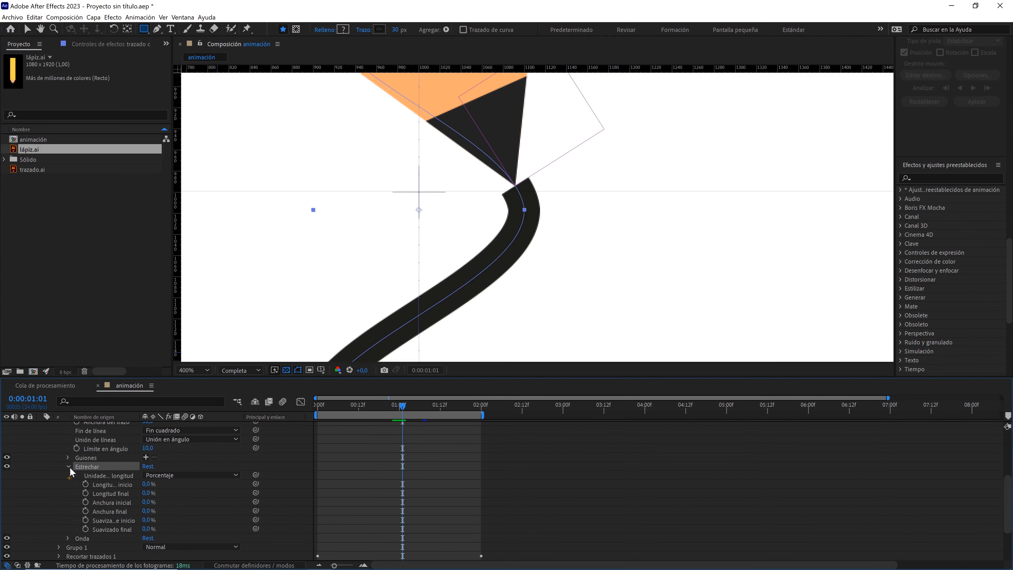
pyautogui.click(145, 493)
pyautogui.press('Up')
pyautogui.press('Up')
pyautogui.press('Up')
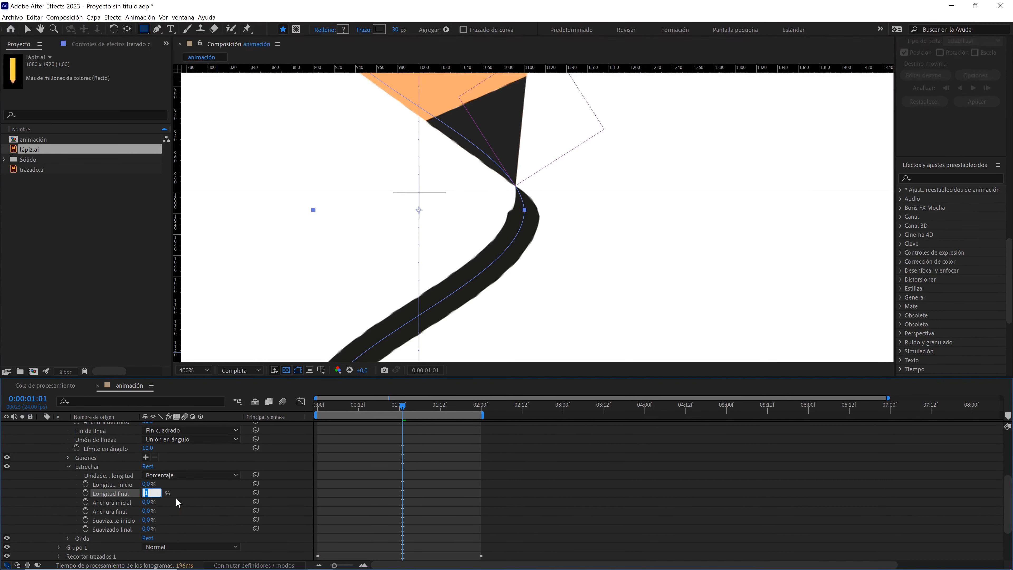
pyautogui.press('Return')
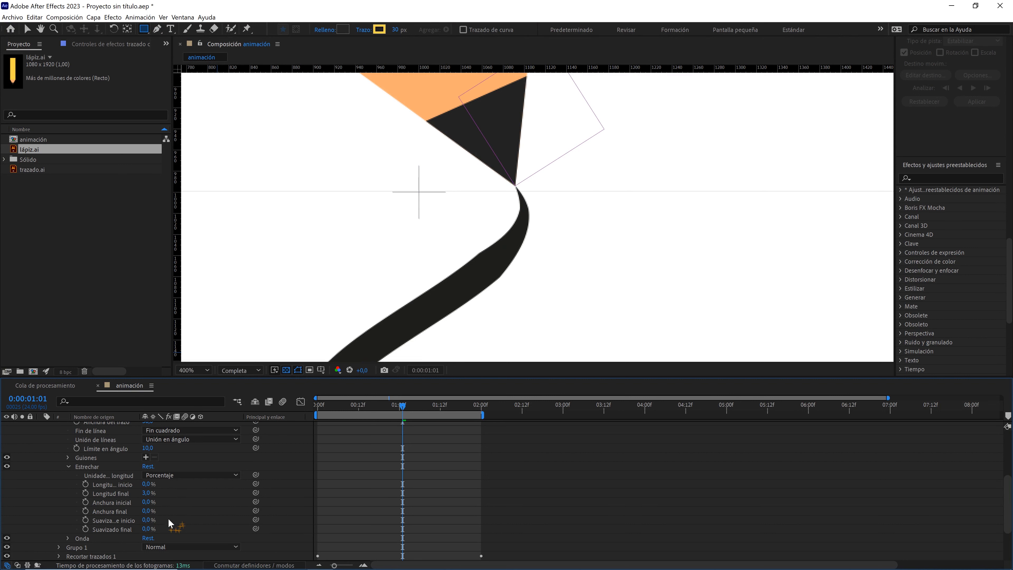
# Set Suavizado final of the trazado contornos stroke taper to 30%
pyautogui.moveTo(146, 529); pyautogui.dragTo(163, 528)
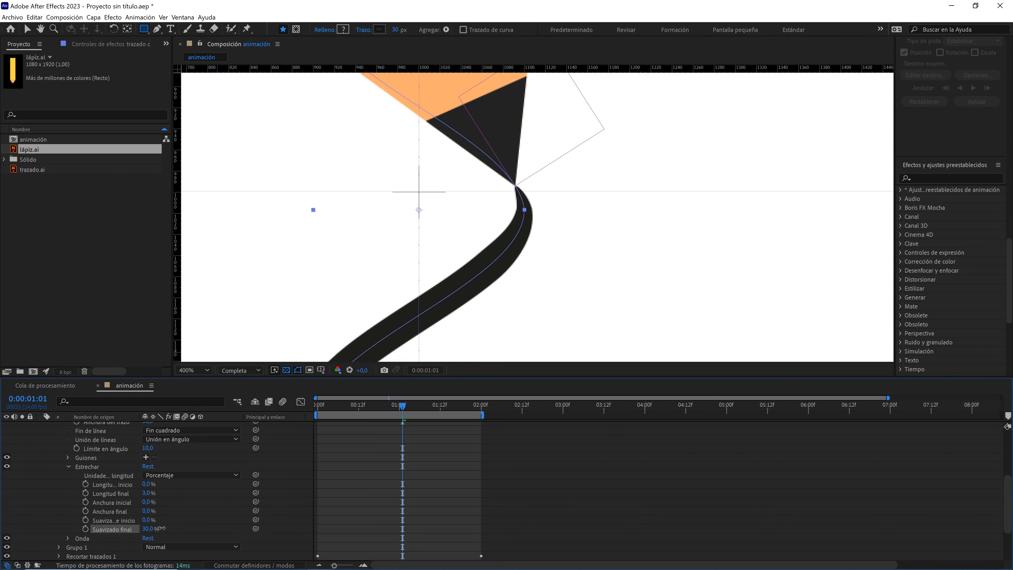
pyautogui.click(151, 529)
pyautogui.click(177, 525)
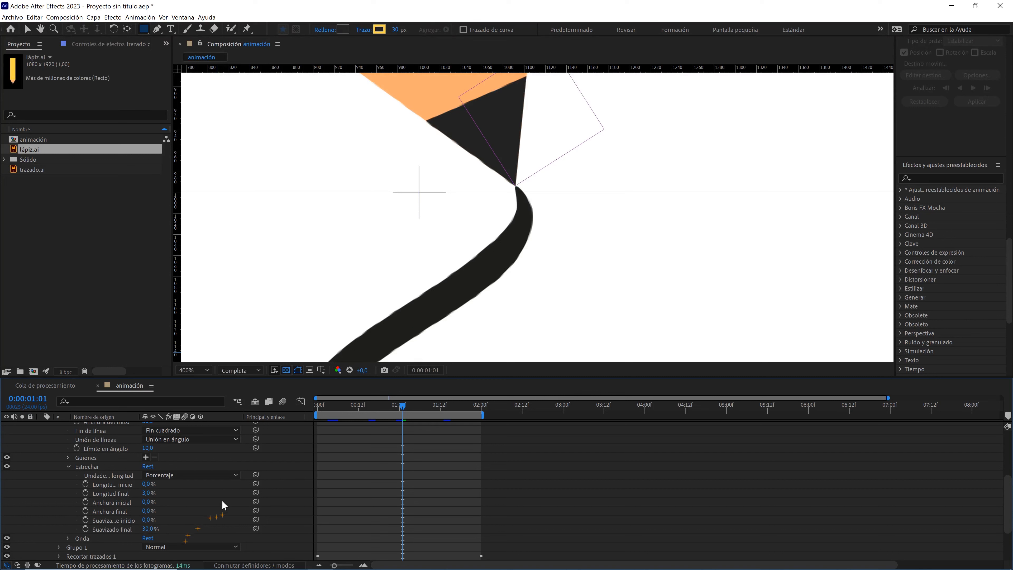
# Collapse the properties of all layers, fit the composition in the viewer and preview the tapered line animation
pyautogui.scroll(-2, 531, 242)
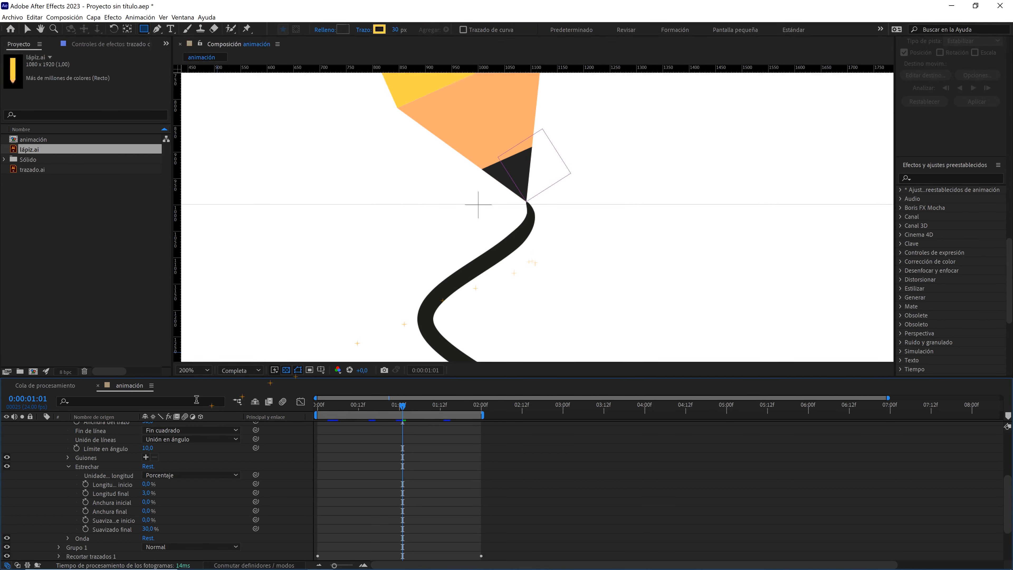
pyautogui.scroll(4, 91, 458)
pyautogui.click(41, 462)
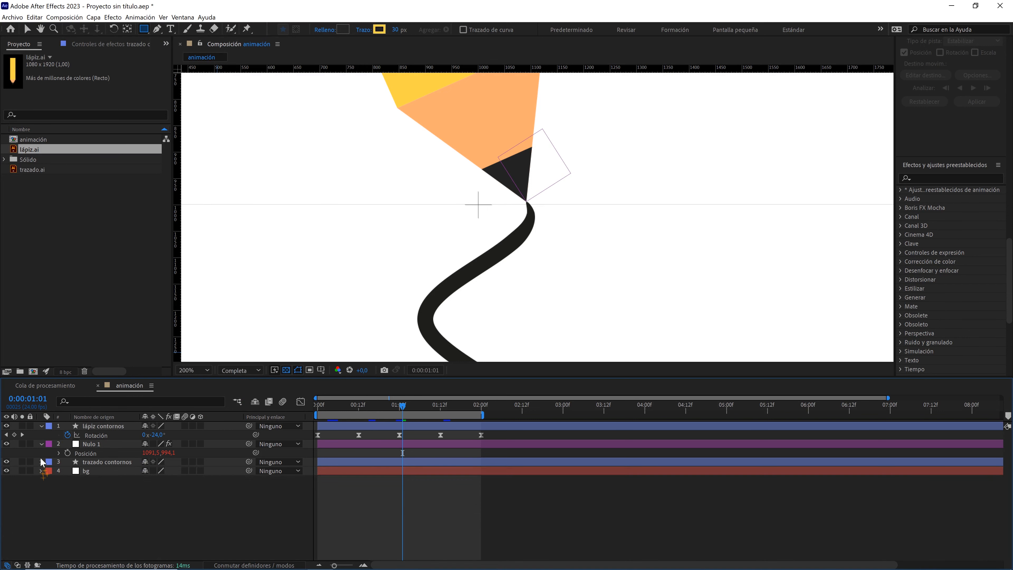
pyautogui.click(41, 444)
pyautogui.click(41, 426)
pyautogui.scroll(-1, 460, 261)
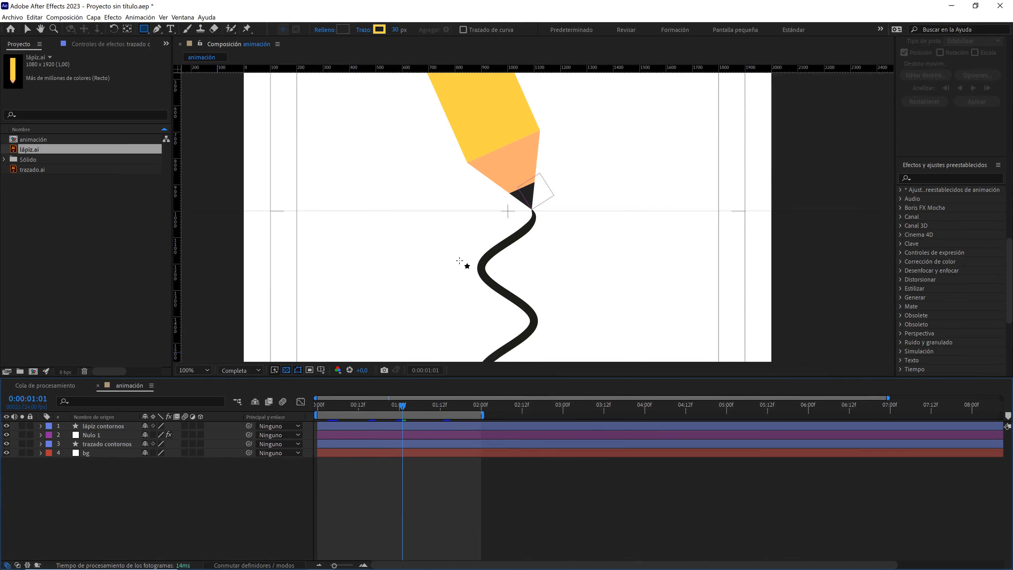
pyautogui.click(200, 369)
pyautogui.click(200, 379)
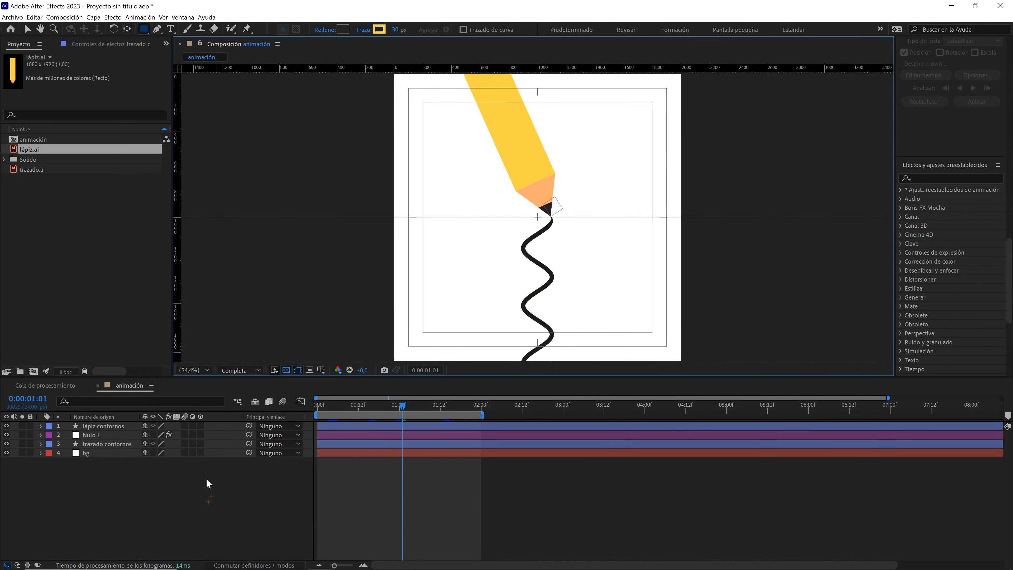
pyautogui.press('space')
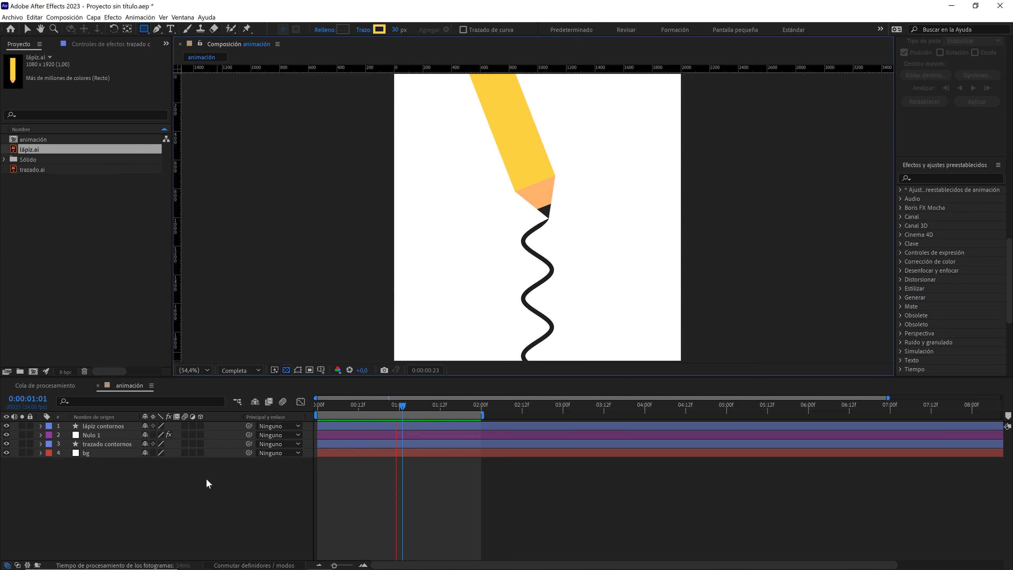
pyautogui.press('space')
# Return to 0:00:00:00 and set Escala of lápiz contornos to 300%
pyautogui.moveTo(346, 409); pyautogui.dragTo(294, 404)
pyautogui.click(120, 427)
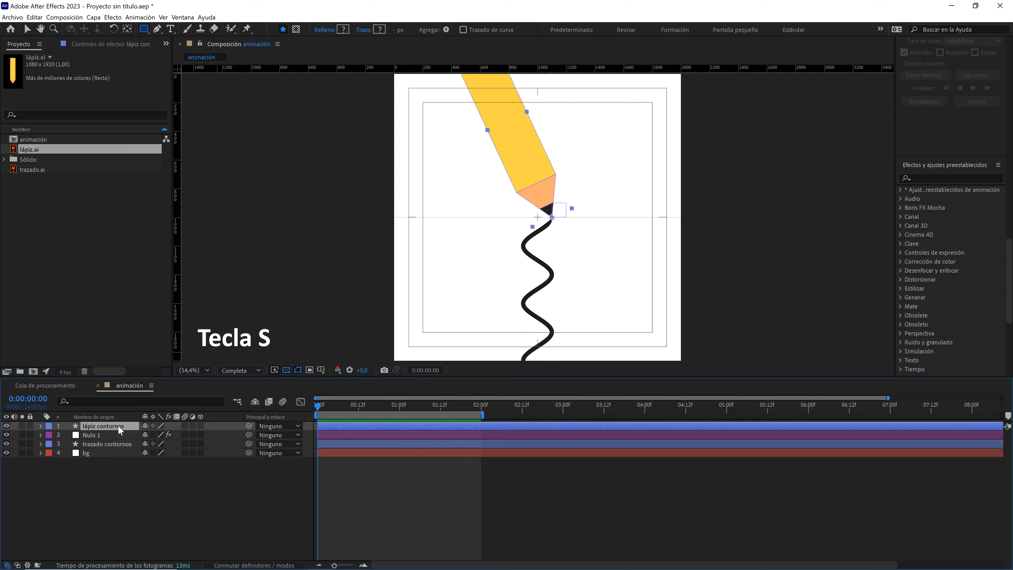
pyautogui.press('s')
pyautogui.moveTo(170, 435); pyautogui.dragTo(238, 432)
pyautogui.click(177, 434)
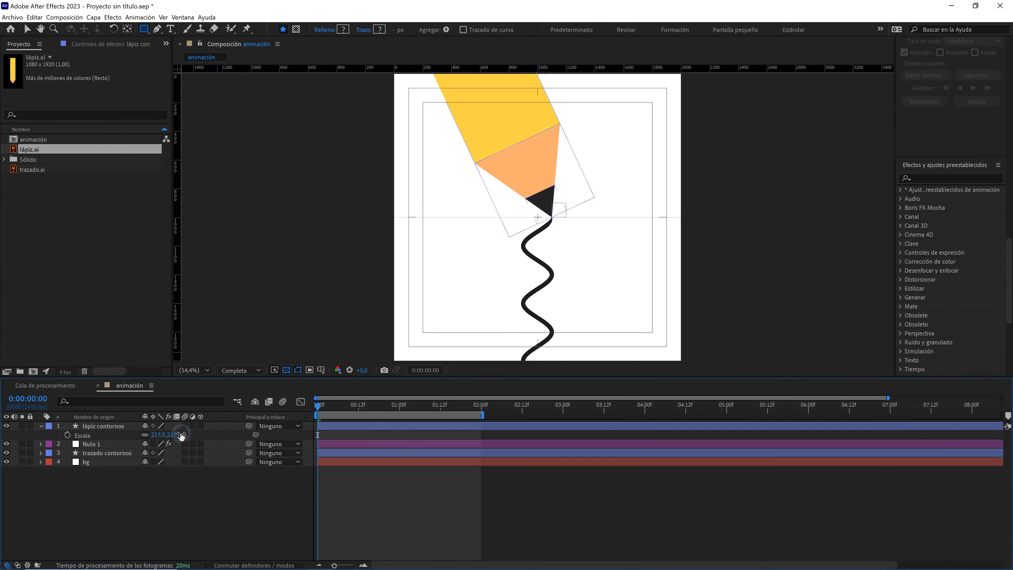
pyautogui.write('300')
pyautogui.press('Return')
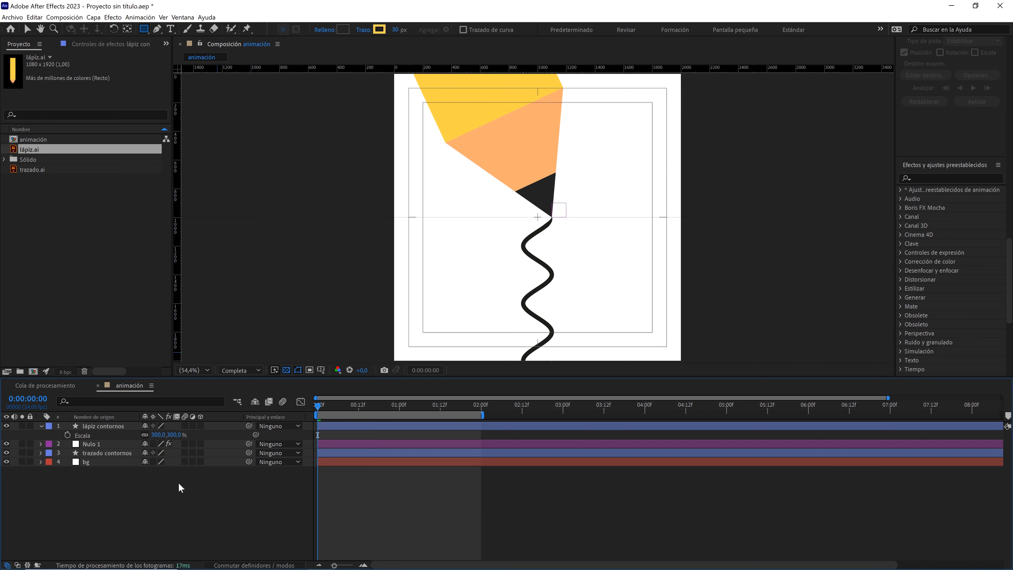
pyautogui.click(41, 426)
# Create a new null object in the composition and make it a 3D layer
pyautogui.rightClick(140, 482)
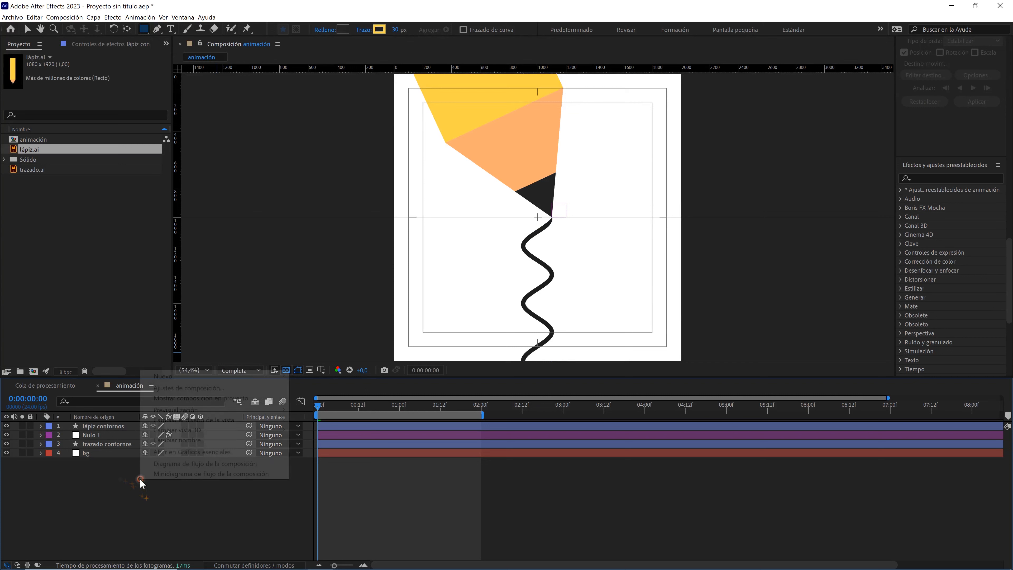
pyautogui.moveTo(275, 376)
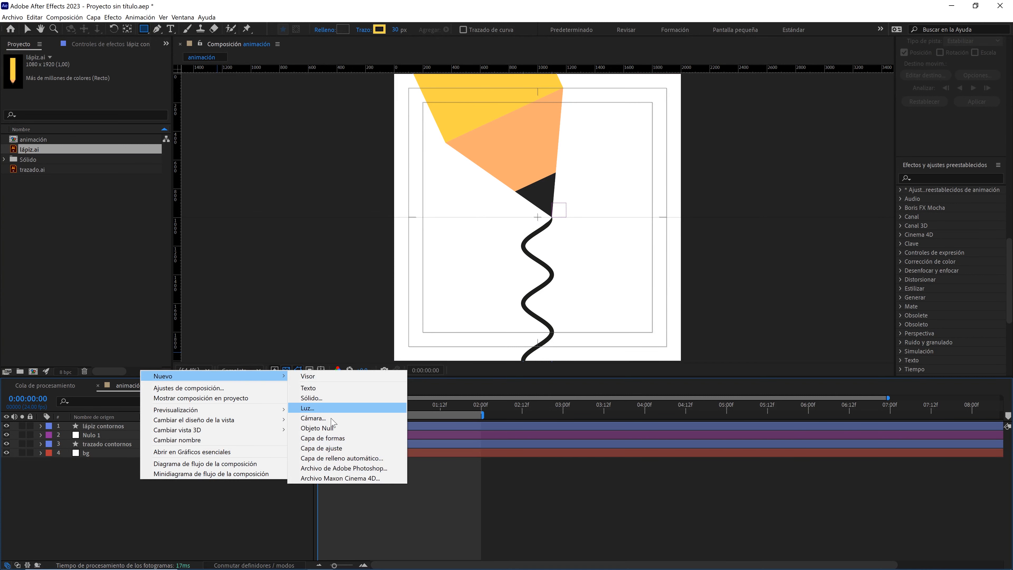
pyautogui.click(330, 427)
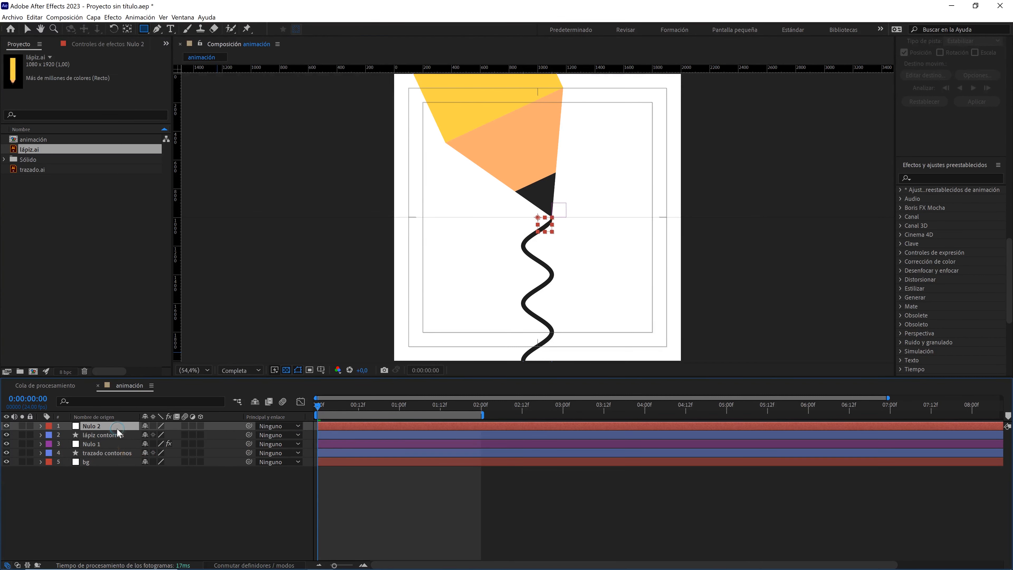
pyautogui.click(200, 426)
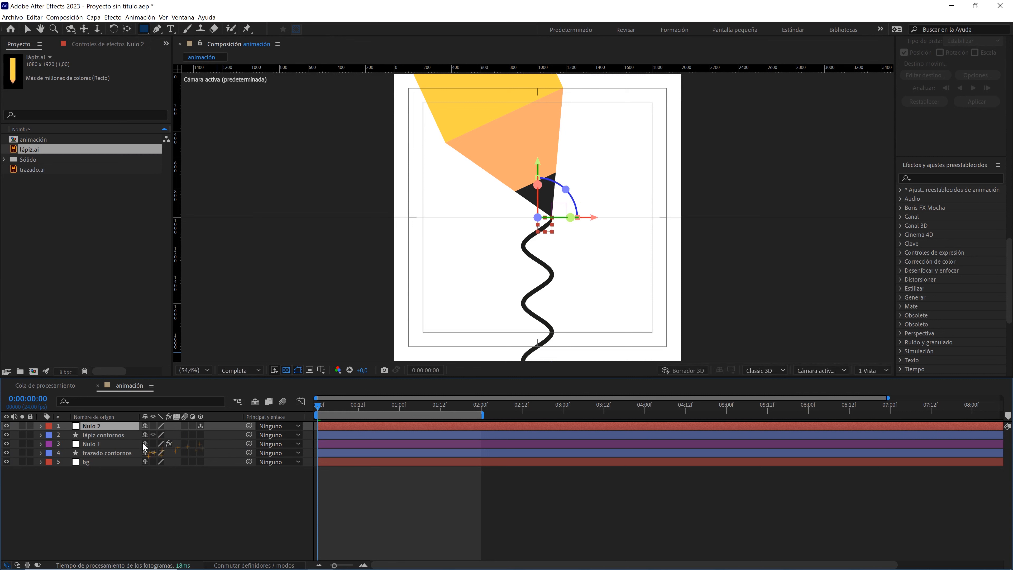
# Make trazado contornos a 3D layer and parent it to Nulo 2
pyautogui.click(123, 452)
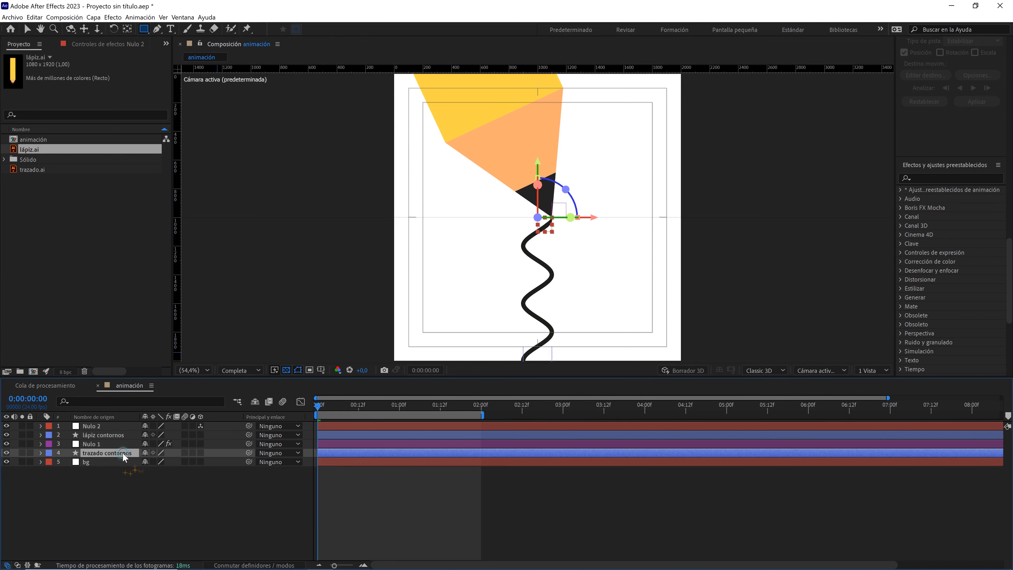
pyautogui.click(200, 452)
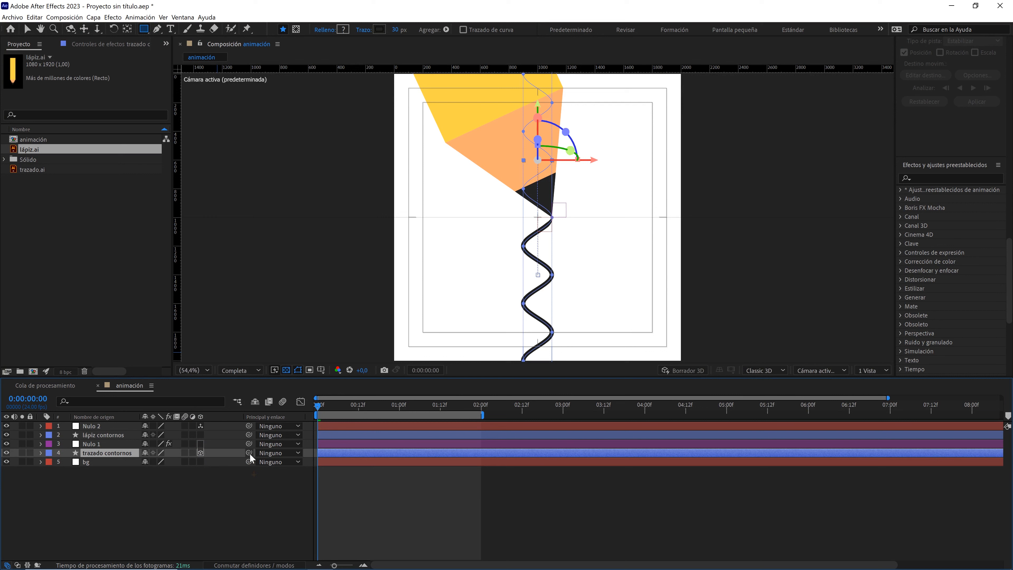
pyautogui.moveTo(249, 453); pyautogui.dragTo(125, 425)
# Set Rotación X of Nulo 2 to -79° so the wavy line recedes in perspective, and collapse its properties
pyautogui.click(125, 425)
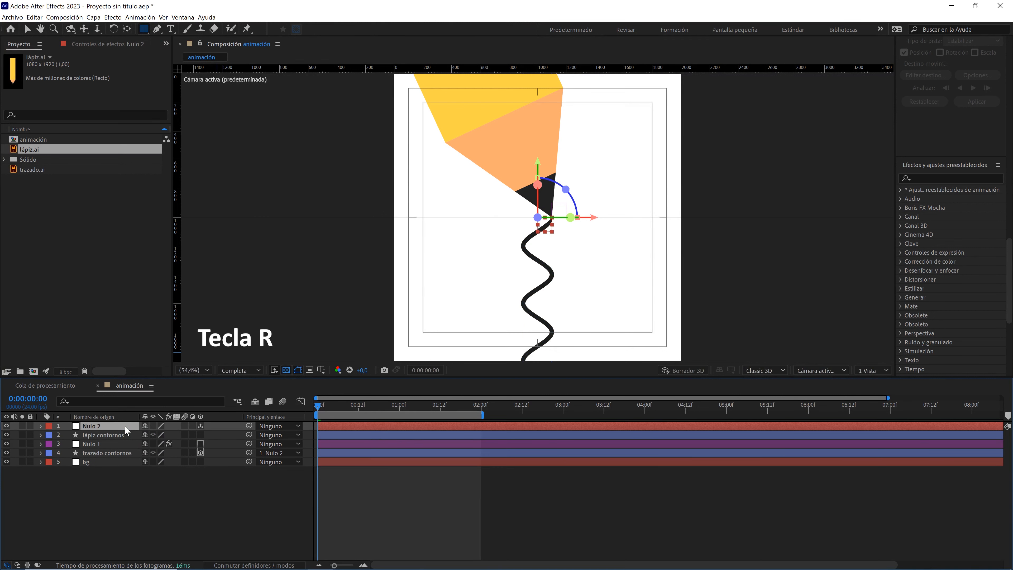
pyautogui.press('r')
pyautogui.moveTo(150, 444); pyautogui.dragTo(125, 452)
pyautogui.click(154, 444)
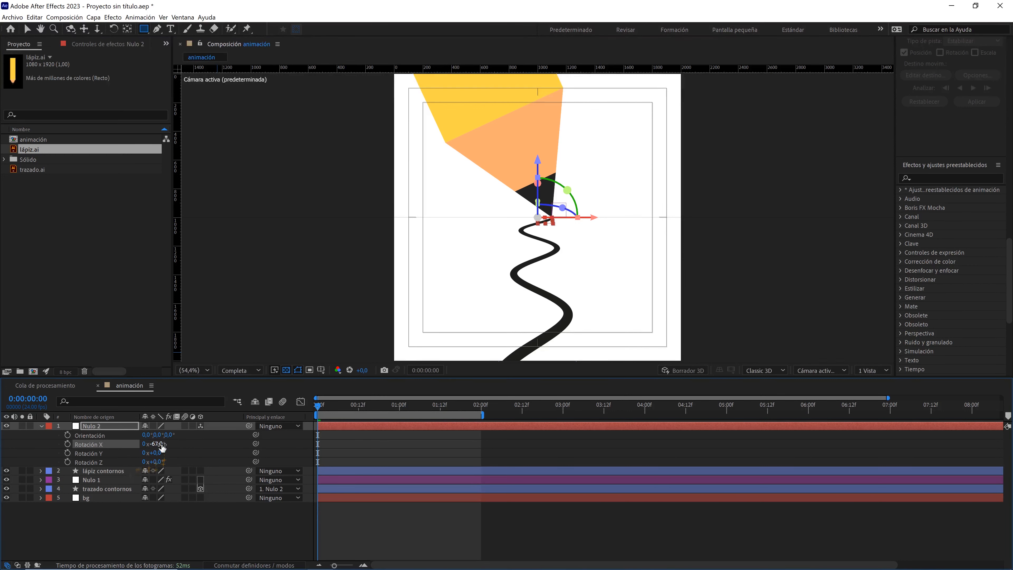
pyautogui.write('-80')
pyautogui.click(193, 447)
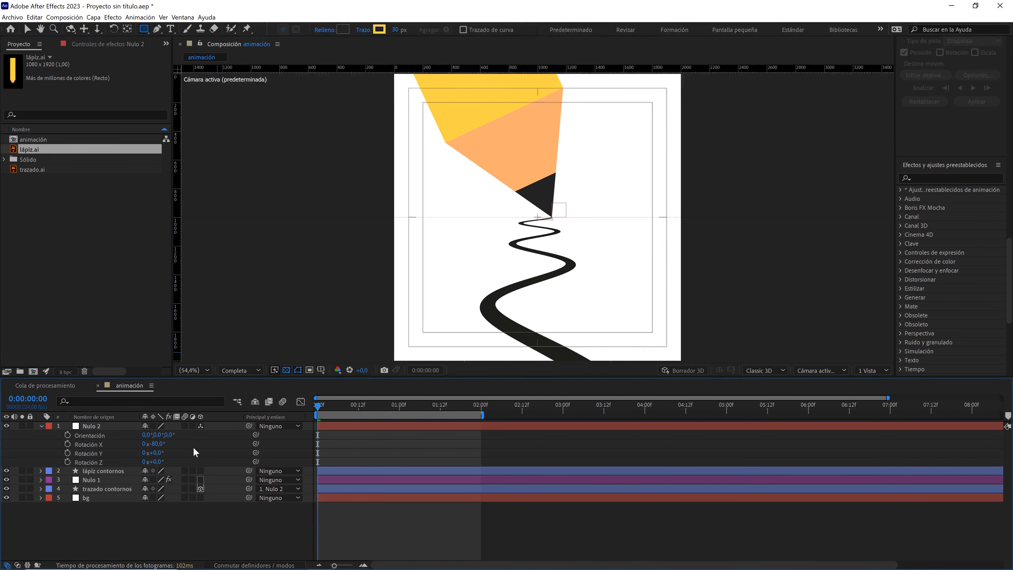
pyautogui.click(156, 445)
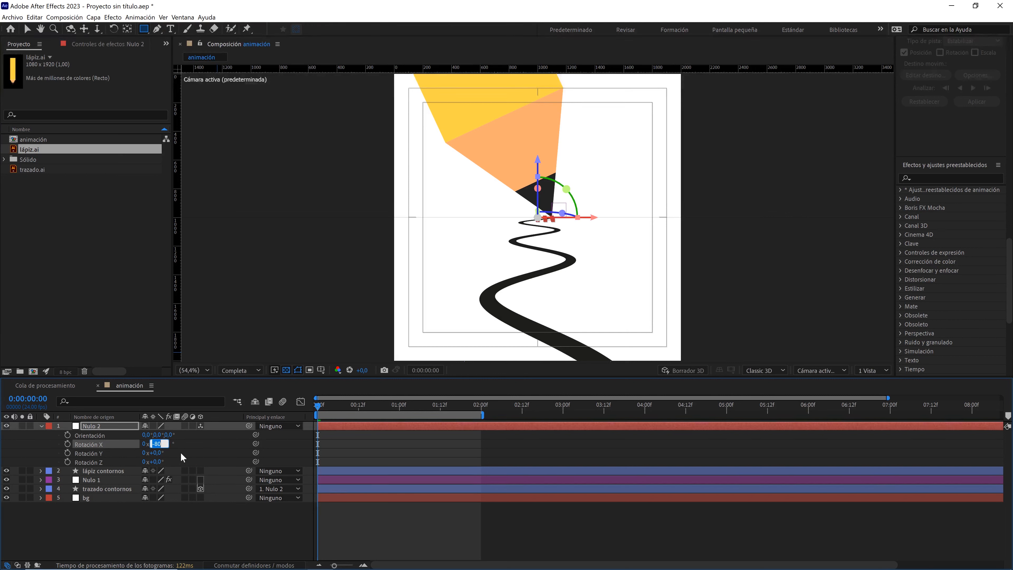
pyautogui.press('Up')
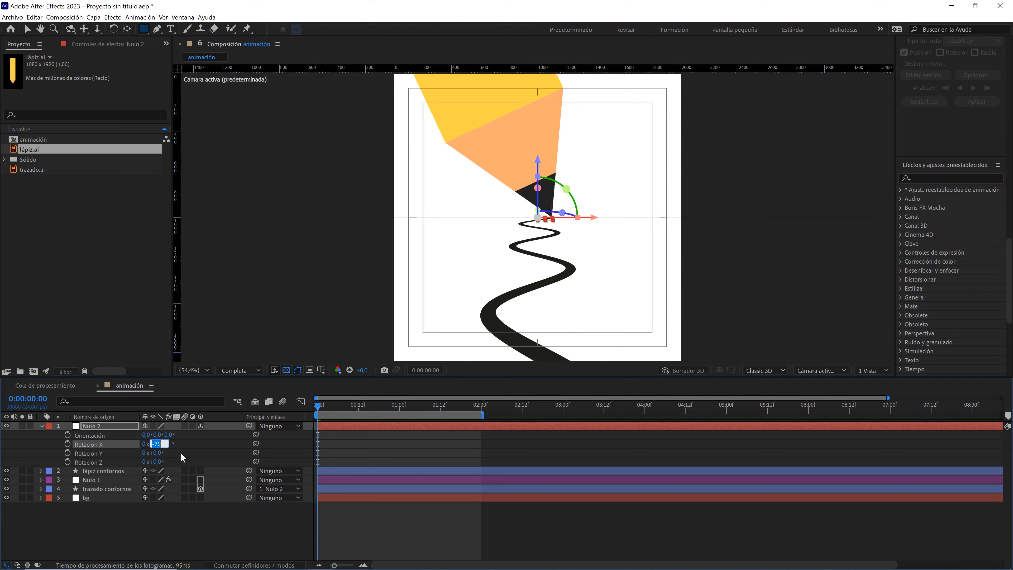
pyautogui.click(203, 450)
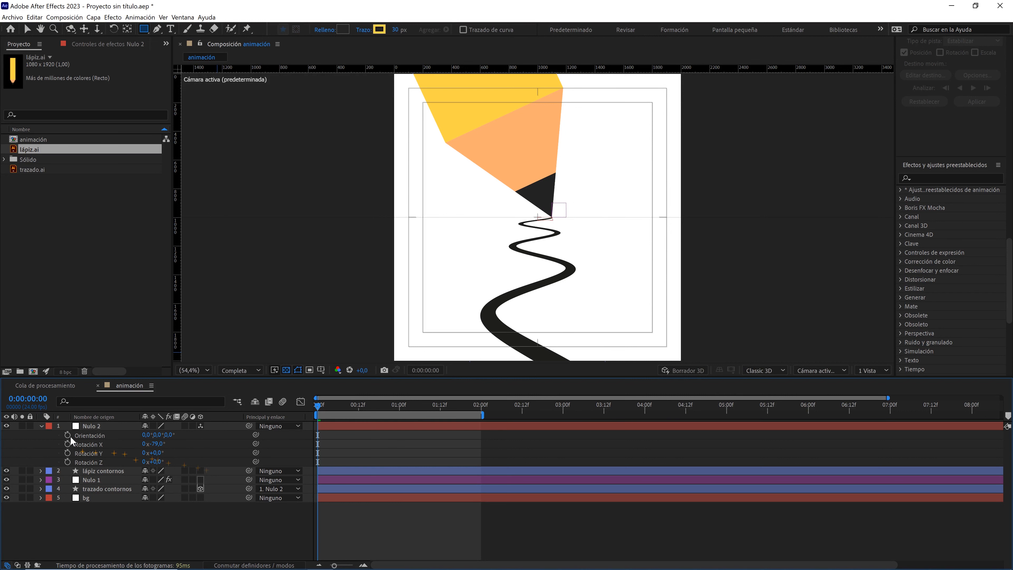
pyautogui.click(41, 426)
# Create a new two-node camera with the 24 mm preset and preview the animation from the start
pyautogui.rightClick(116, 490)
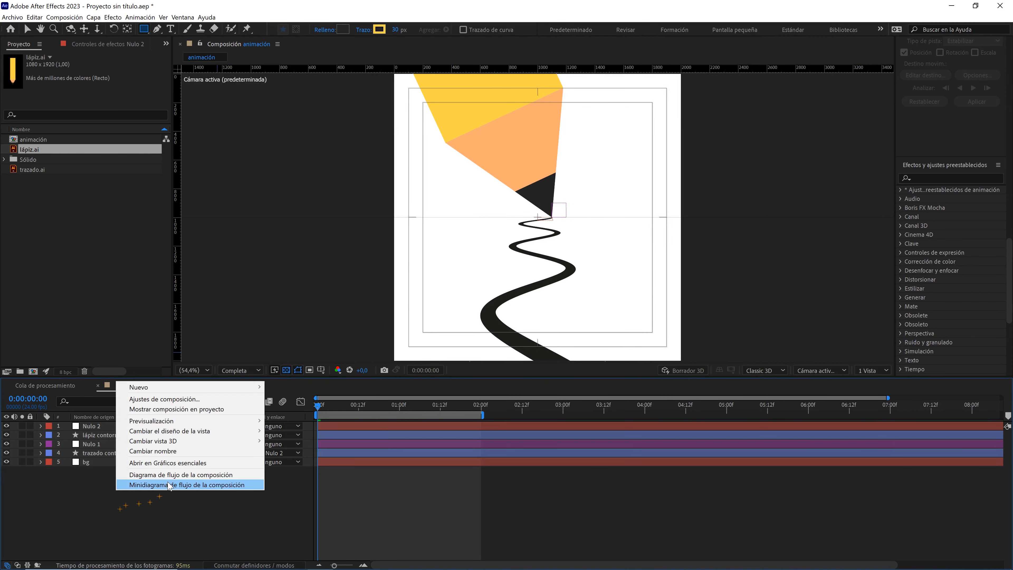
pyautogui.moveTo(243, 387)
pyautogui.click(295, 426)
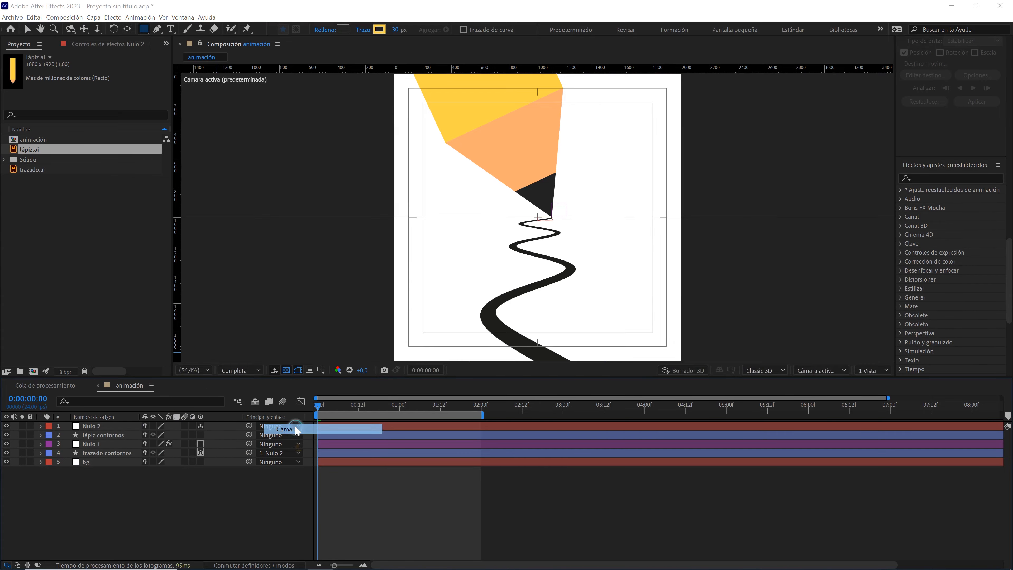
pyautogui.click(471, 213)
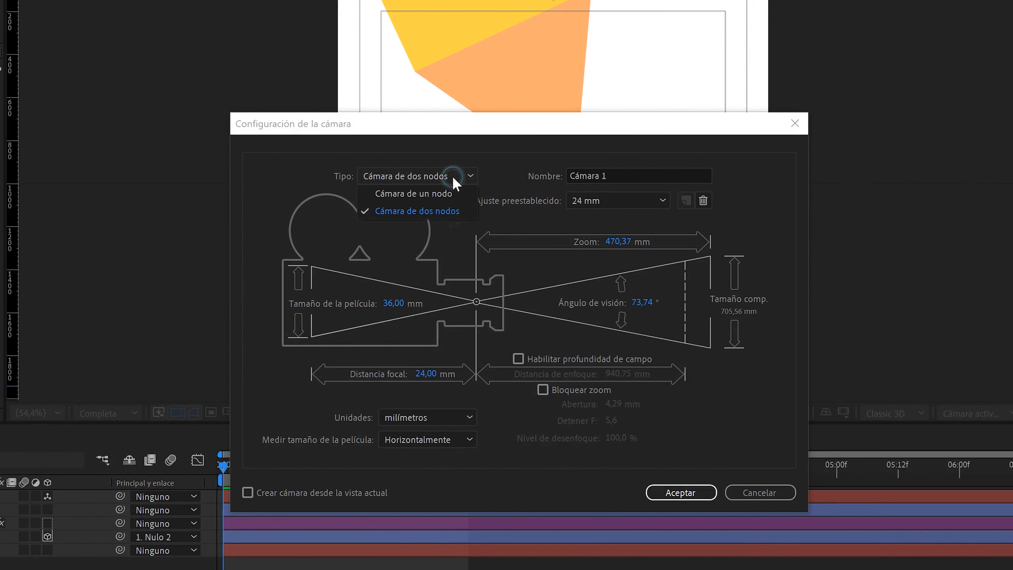
pyautogui.click(441, 217)
pyautogui.click(680, 492)
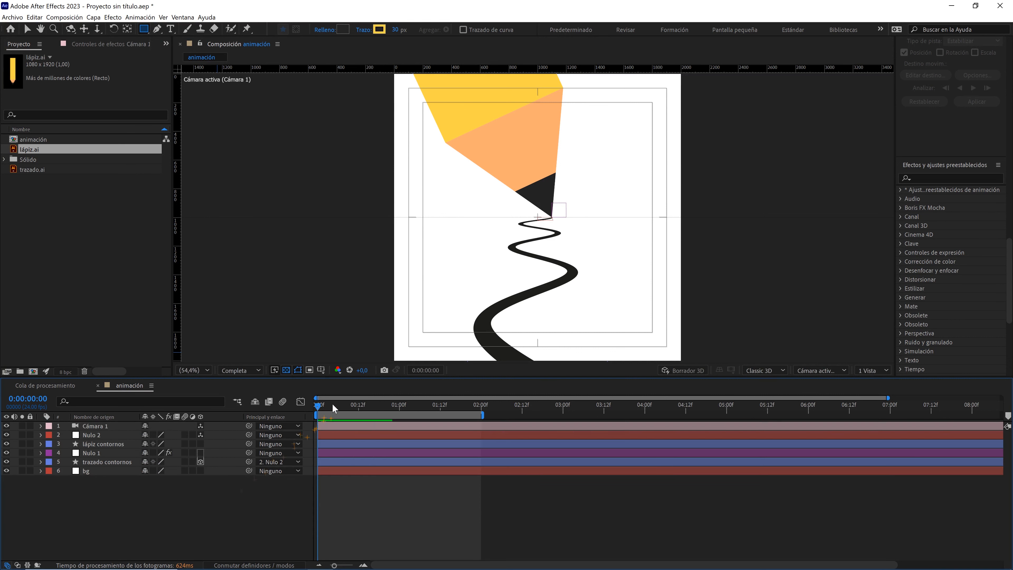
pyautogui.moveTo(344, 403); pyautogui.dragTo(299, 402)
pyautogui.press('space')
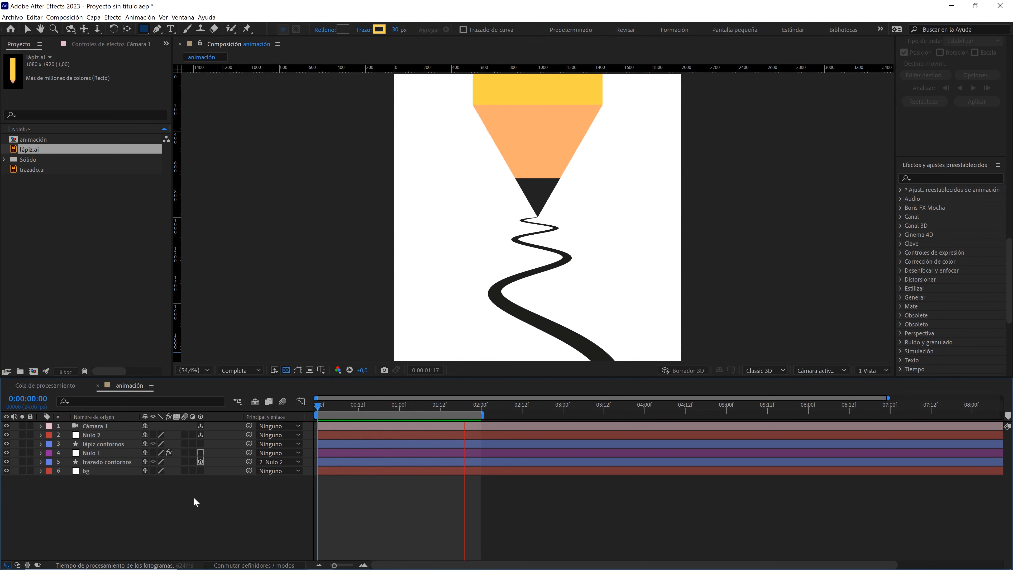
# Create a new adjustment layer in the animación composition
pyautogui.rightClick(186, 487)
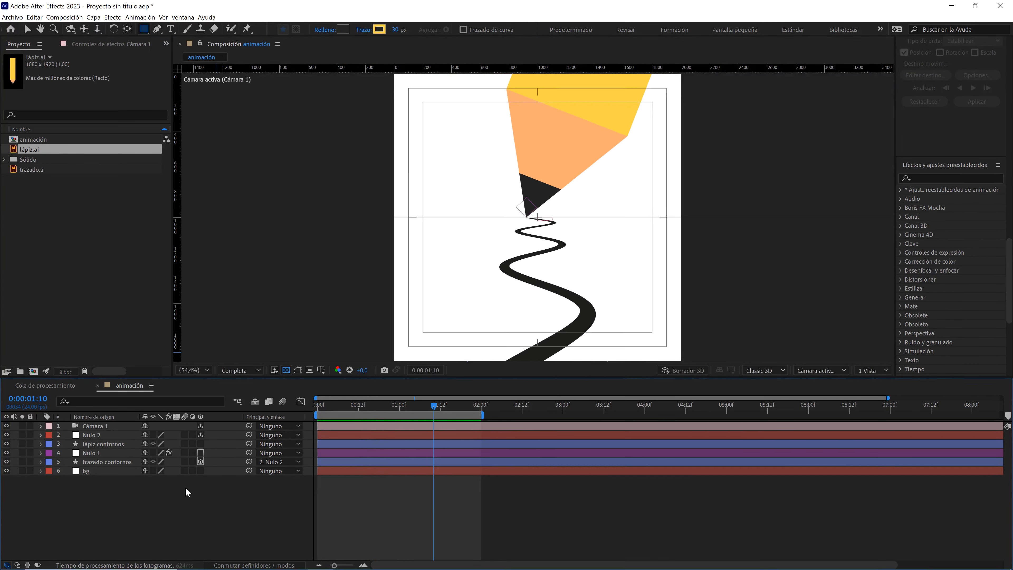
pyautogui.moveTo(320, 384)
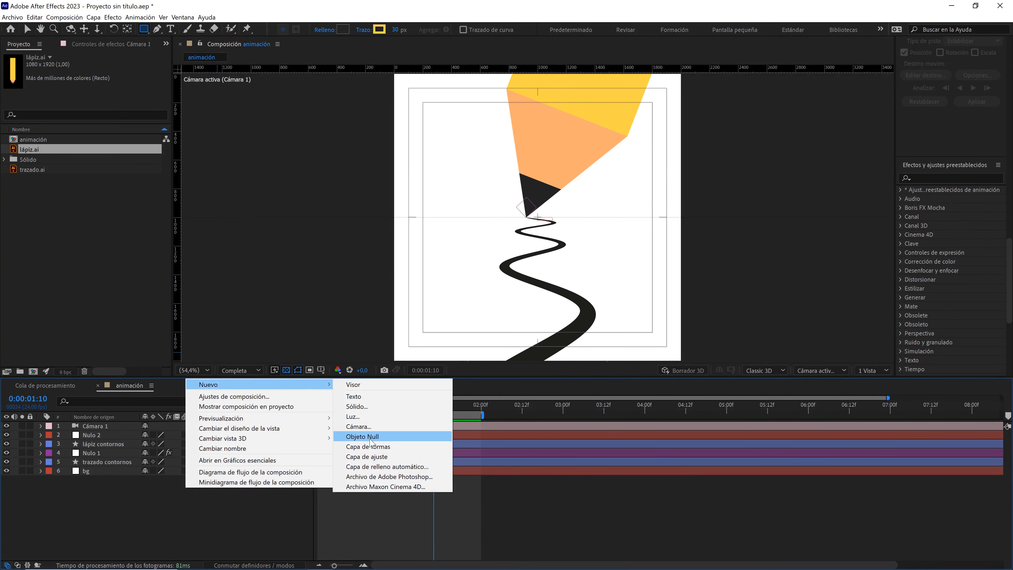
pyautogui.click(369, 455)
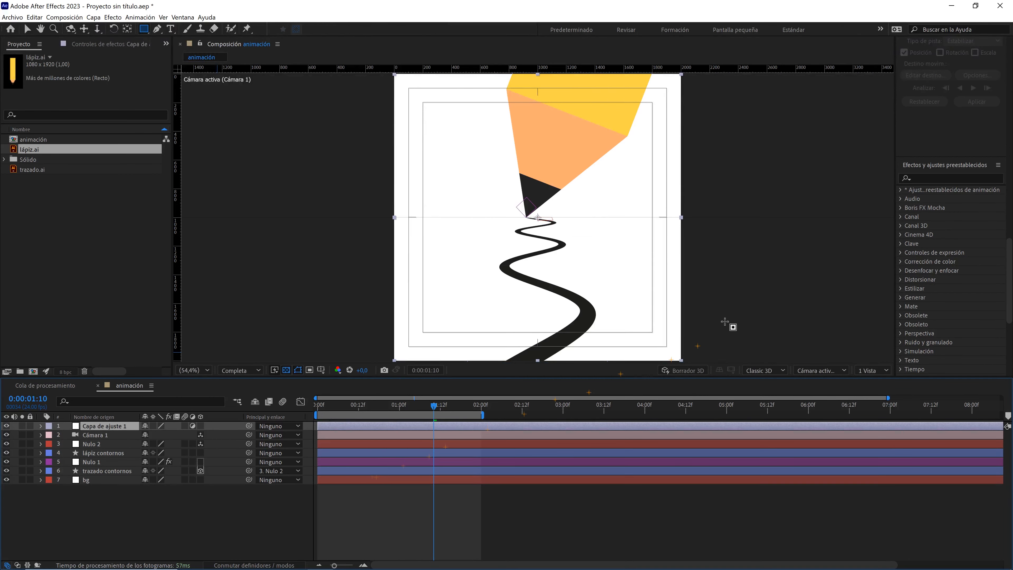
# Apply Desplazamiento turbulento to Capa de ajuste 1 and set its displacement type to Desplazamiento cruzado
pyautogui.click(942, 177)
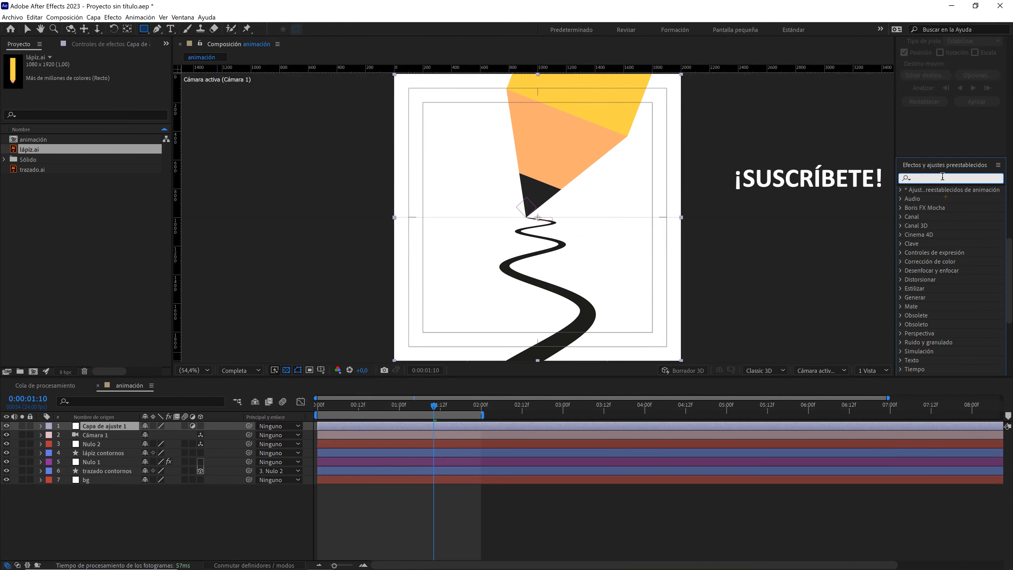
pyautogui.write('desplazame')
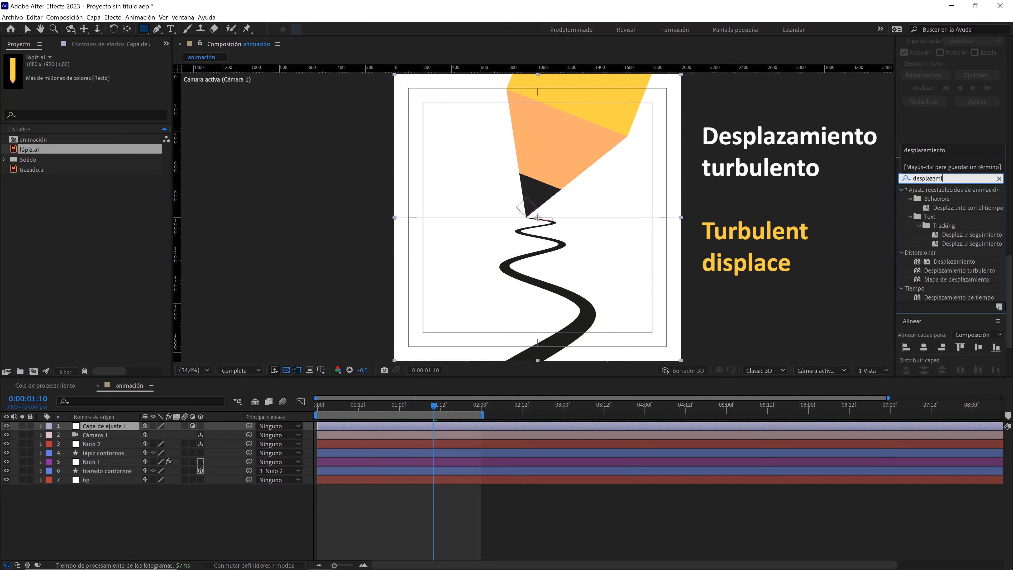
pyautogui.moveTo(955, 272); pyautogui.dragTo(116, 426)
pyautogui.click(131, 81)
pyautogui.click(125, 168)
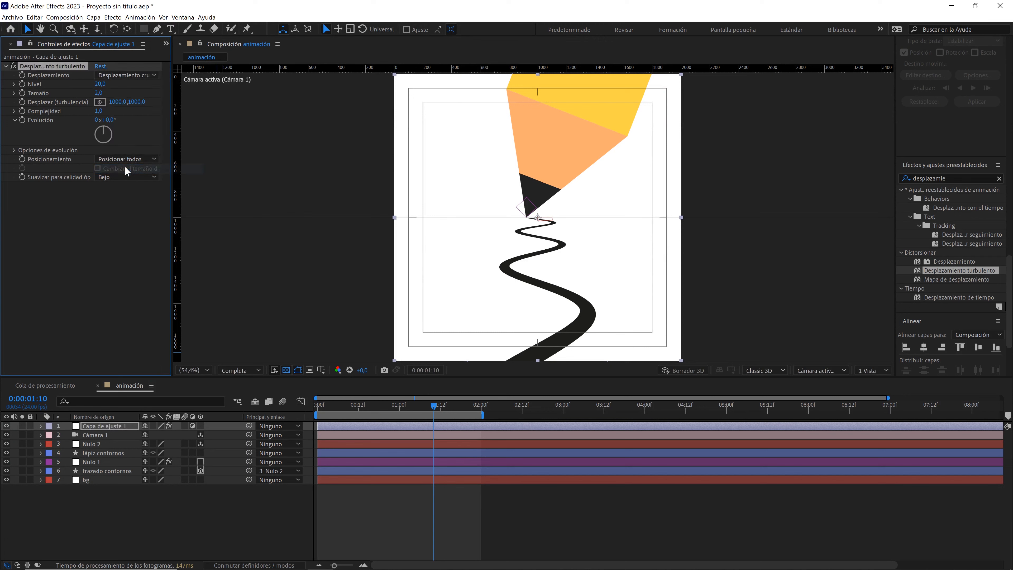